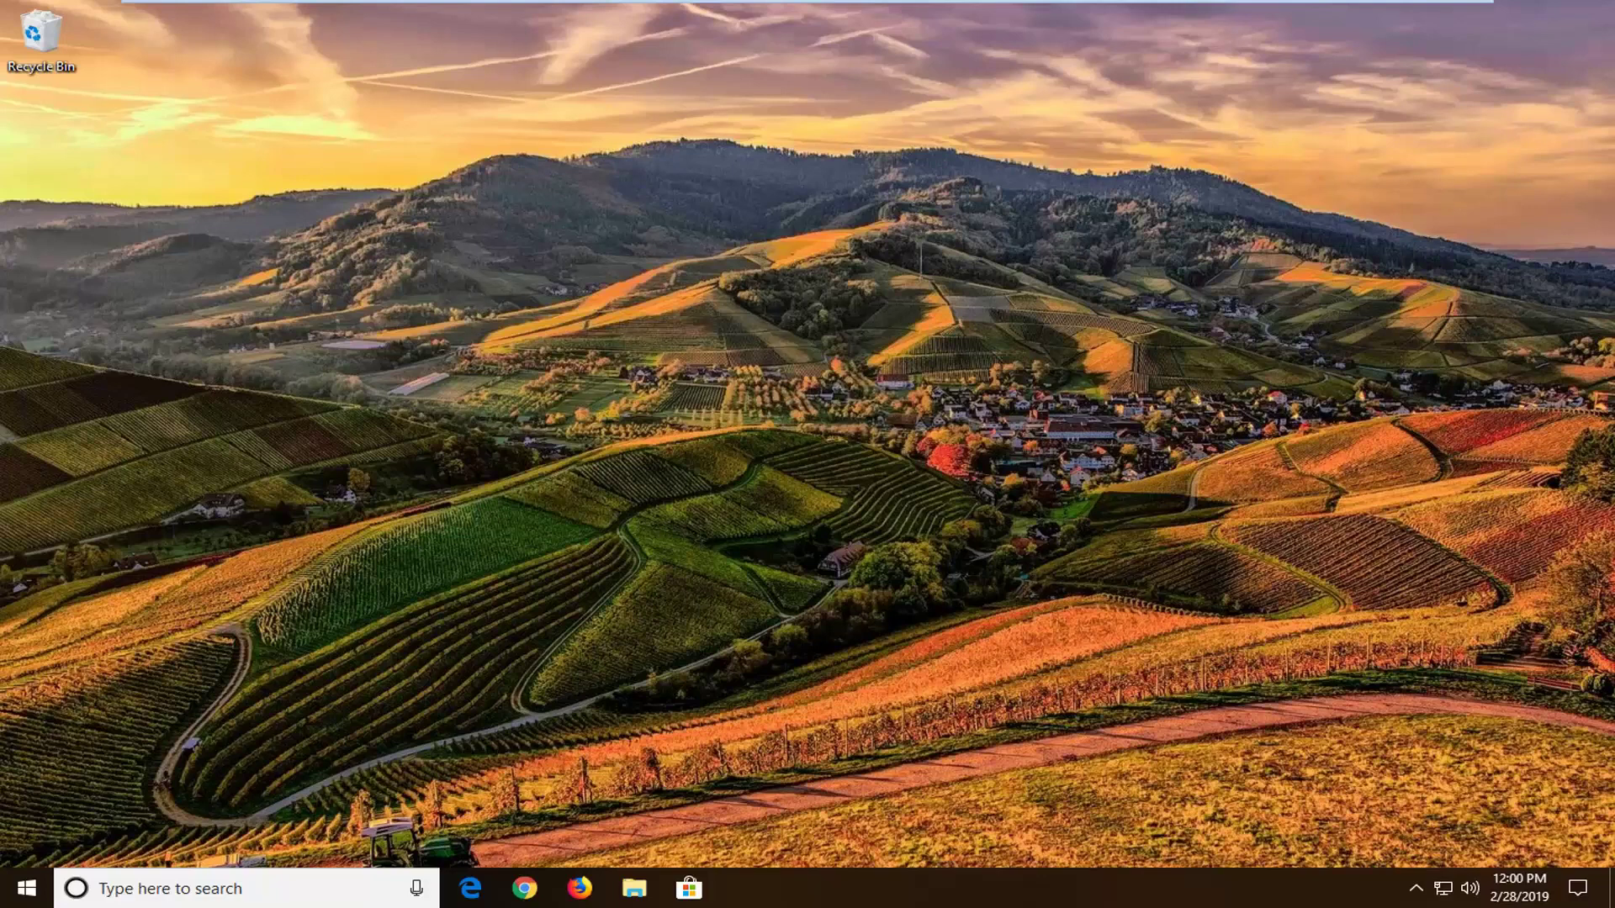
- Search the Start menu for 'services' and launch the Services desktop app
click(25, 889)
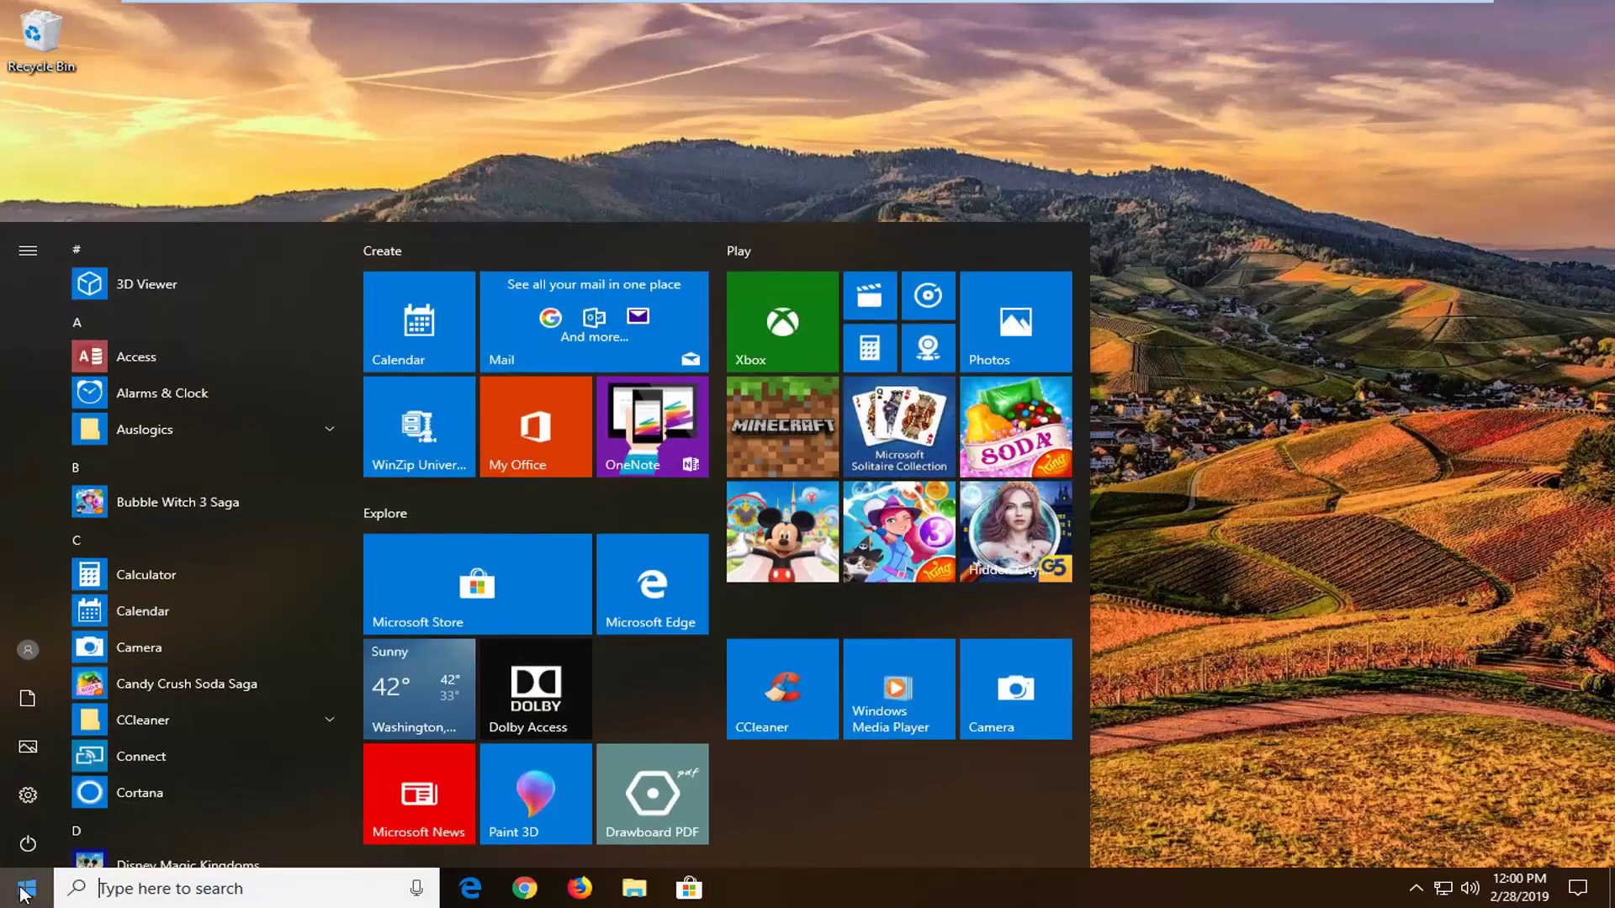
text(servi)
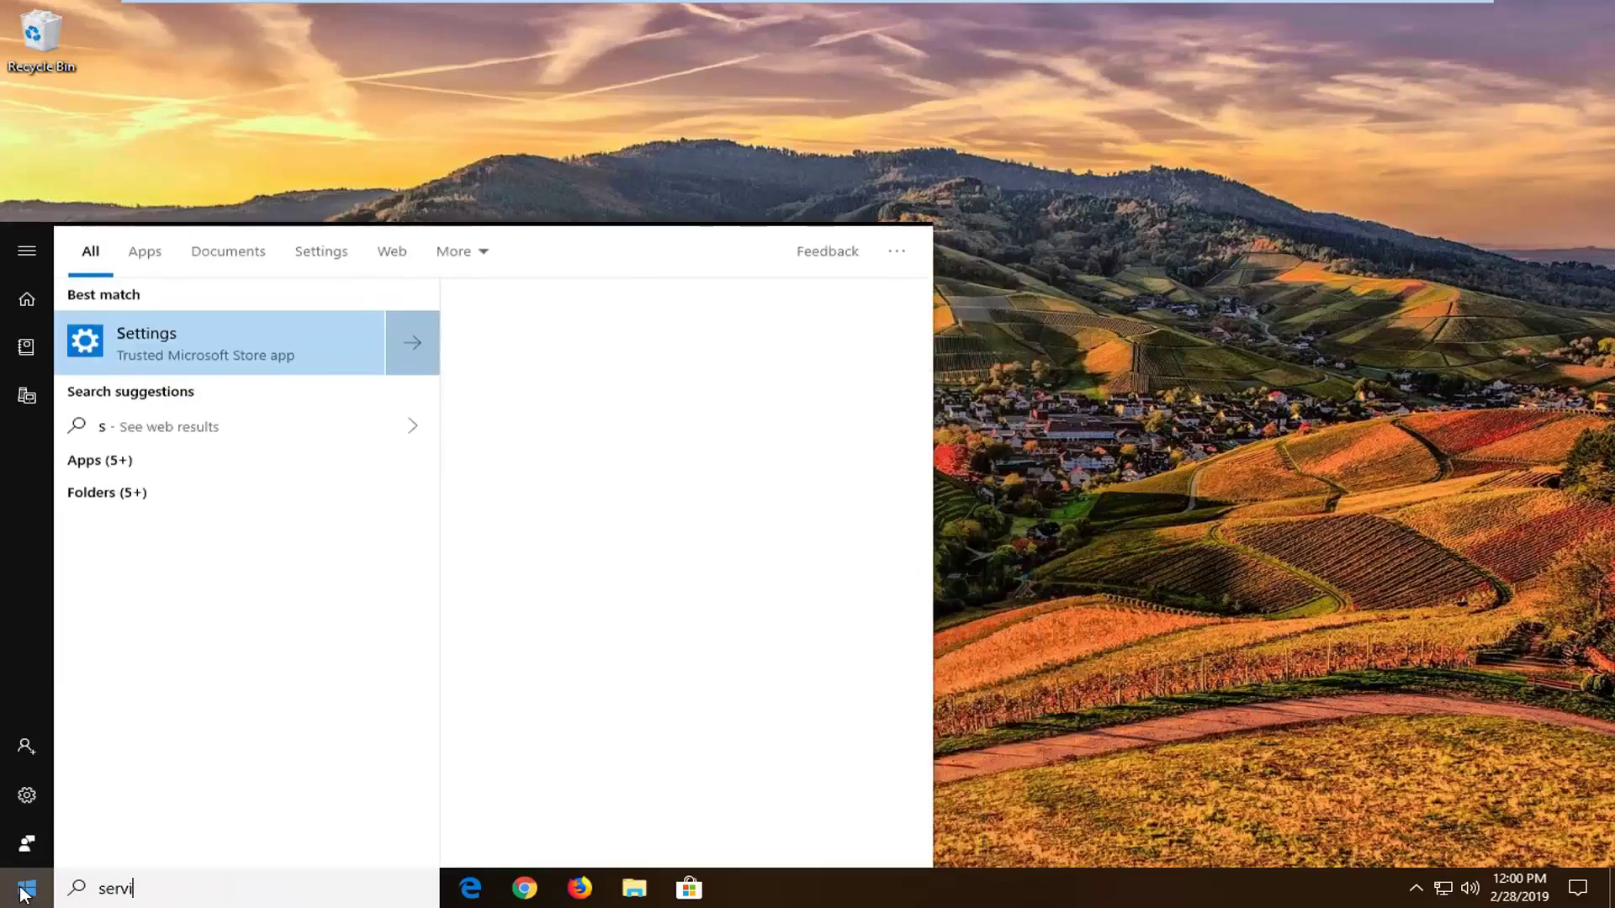
text(ces)
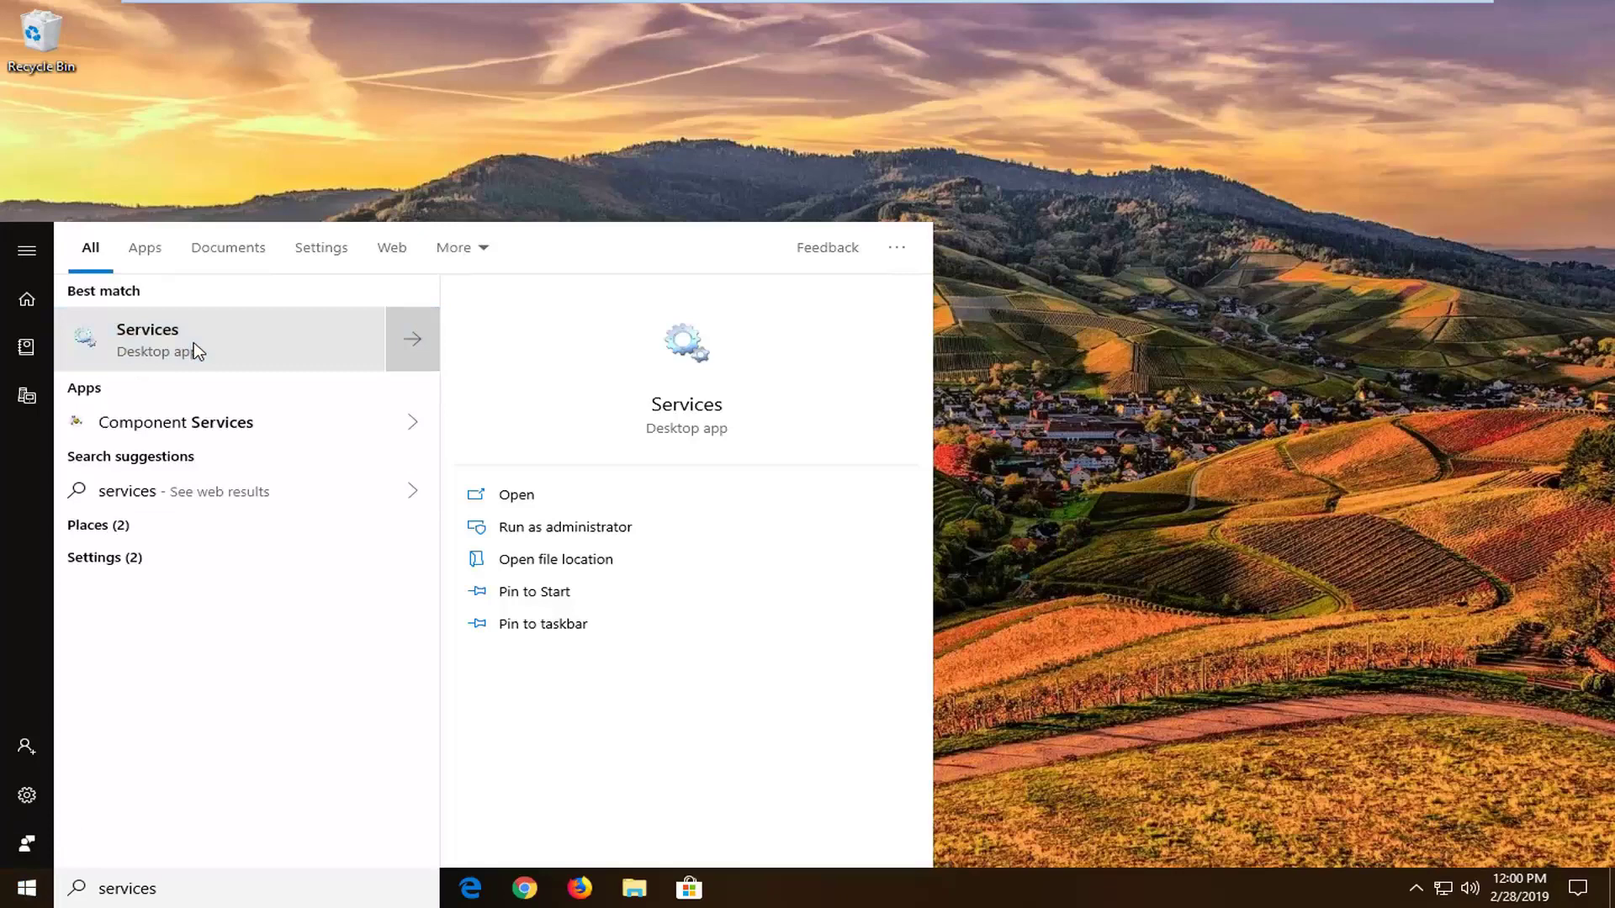
click(193, 341)
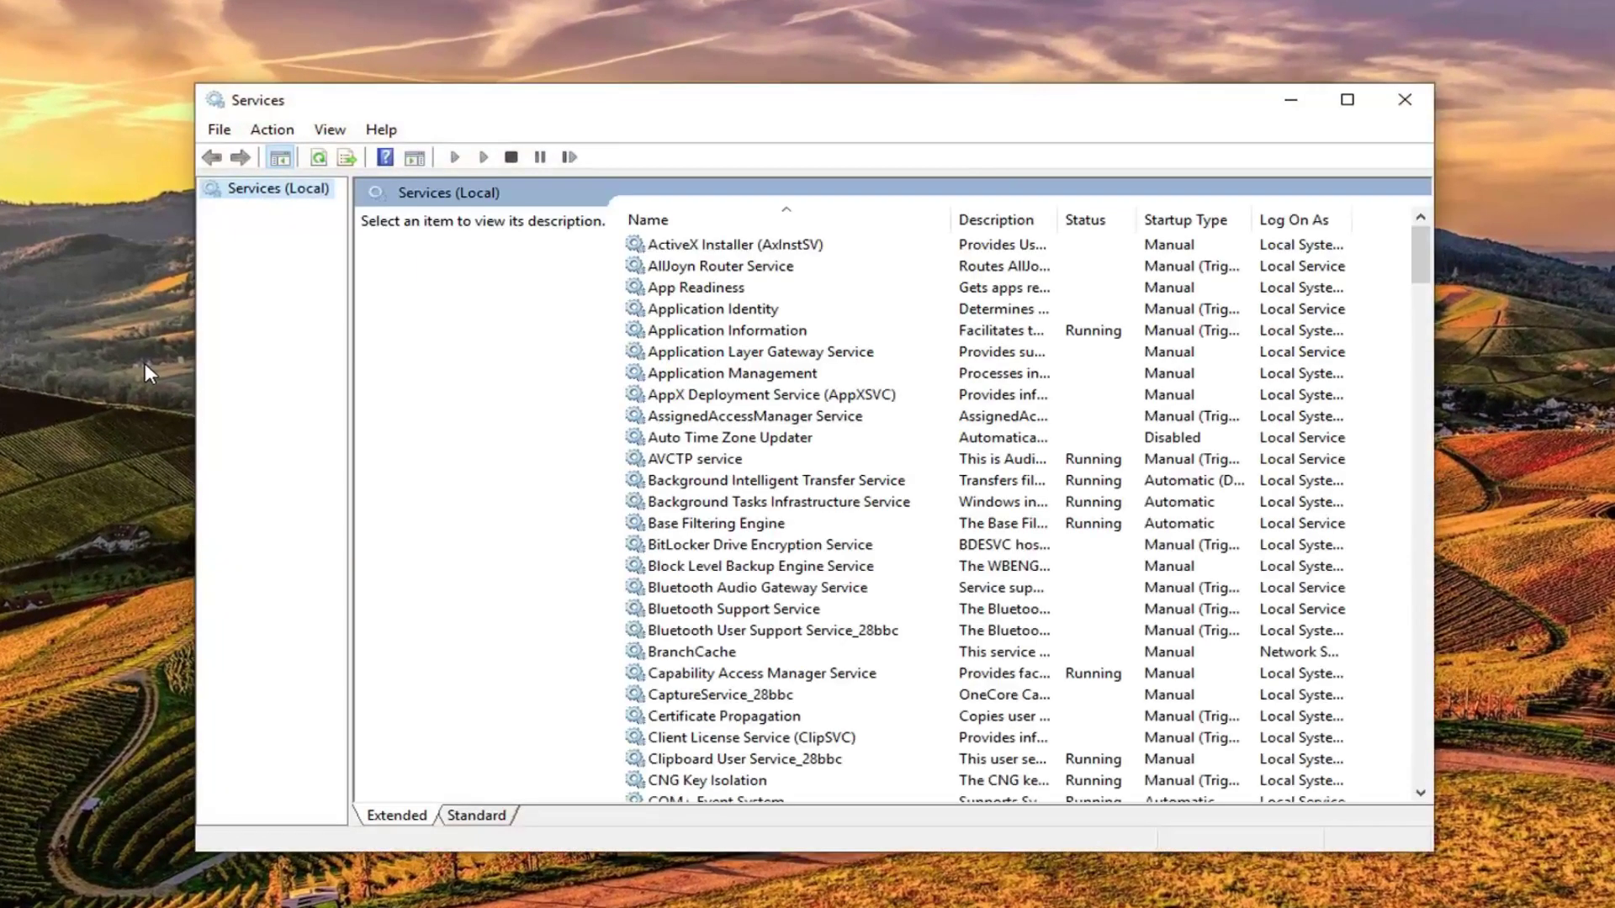
- Try starting Windows Defender Advanced Threat Protection Service from its properties, then select Windows Defender Antivirus Service
drag(1420, 252, 1391, 714)
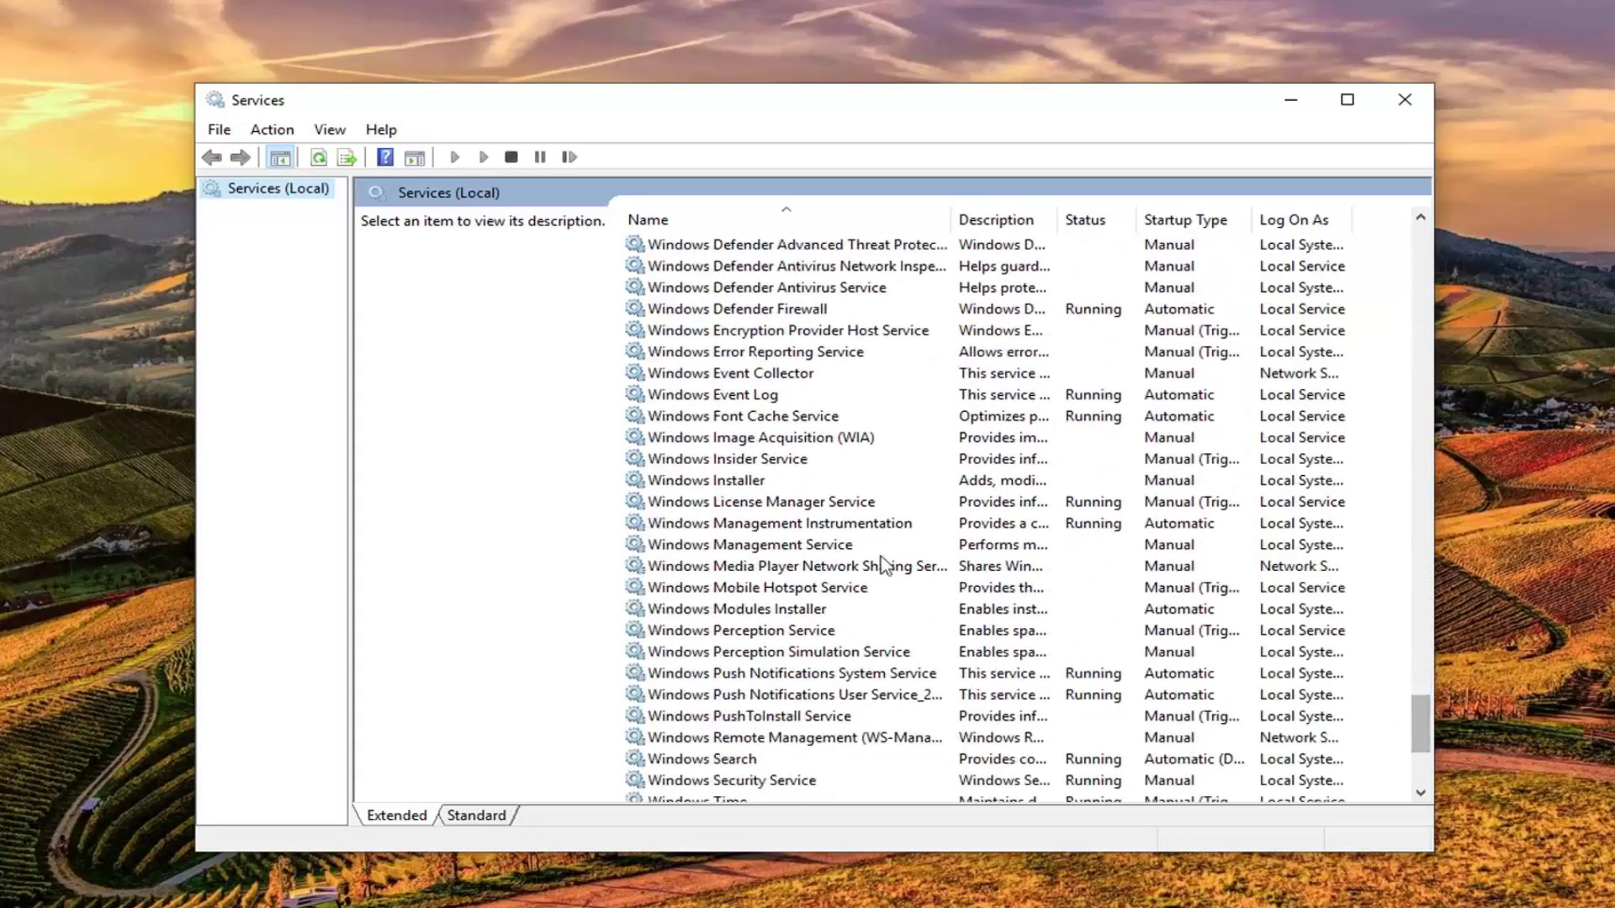
scroll(832, 547, up, 4)
click(714, 505)
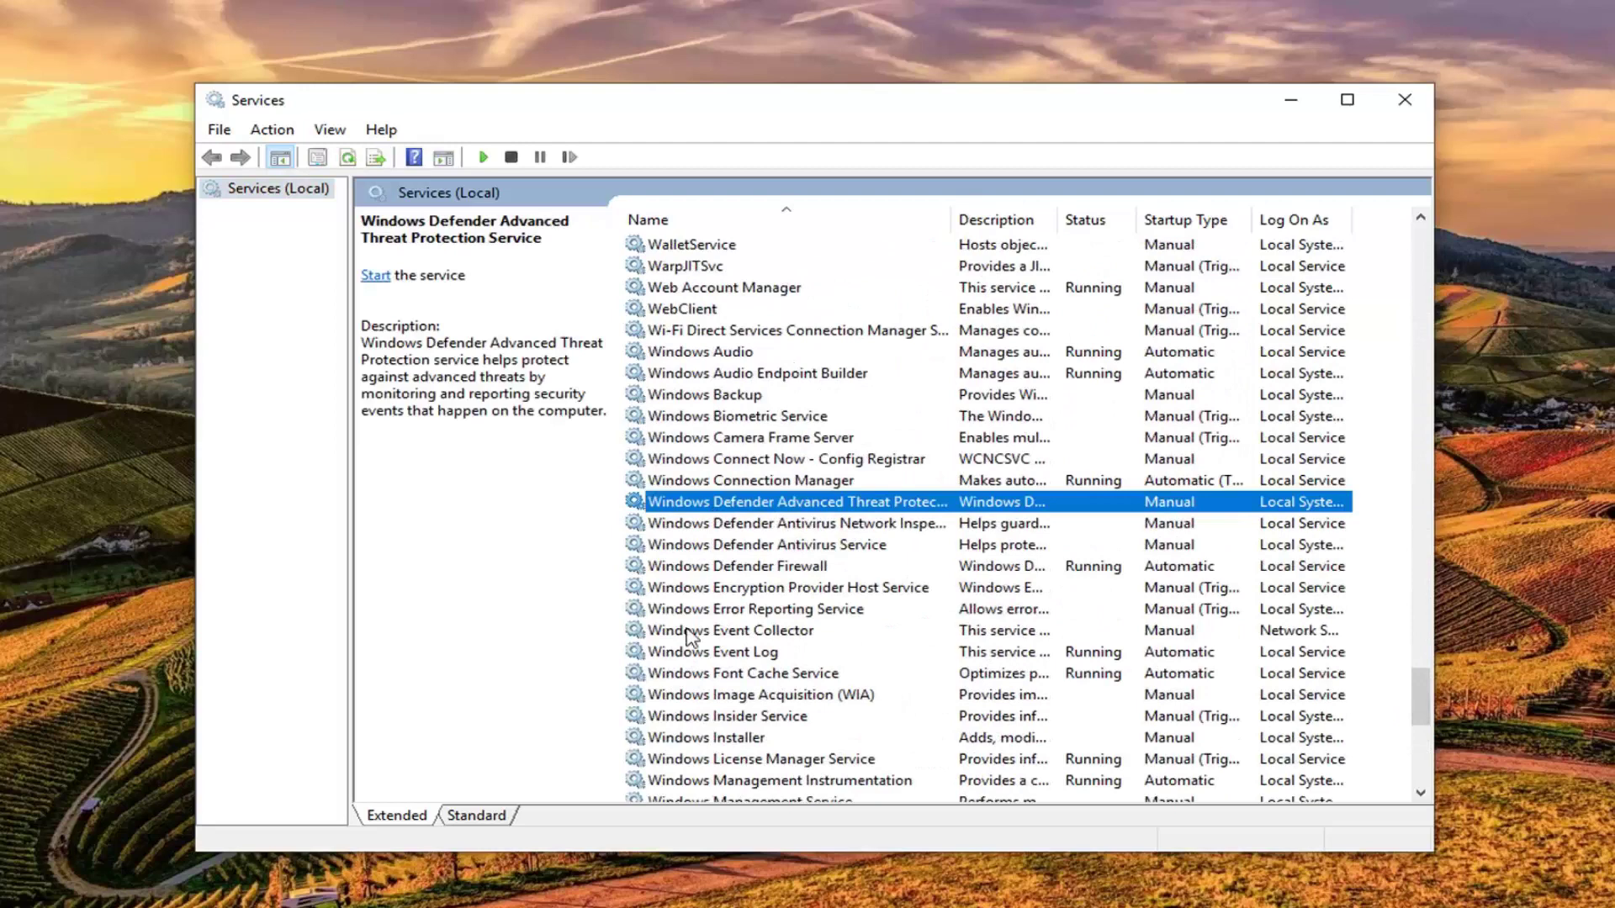
double_click(698, 504)
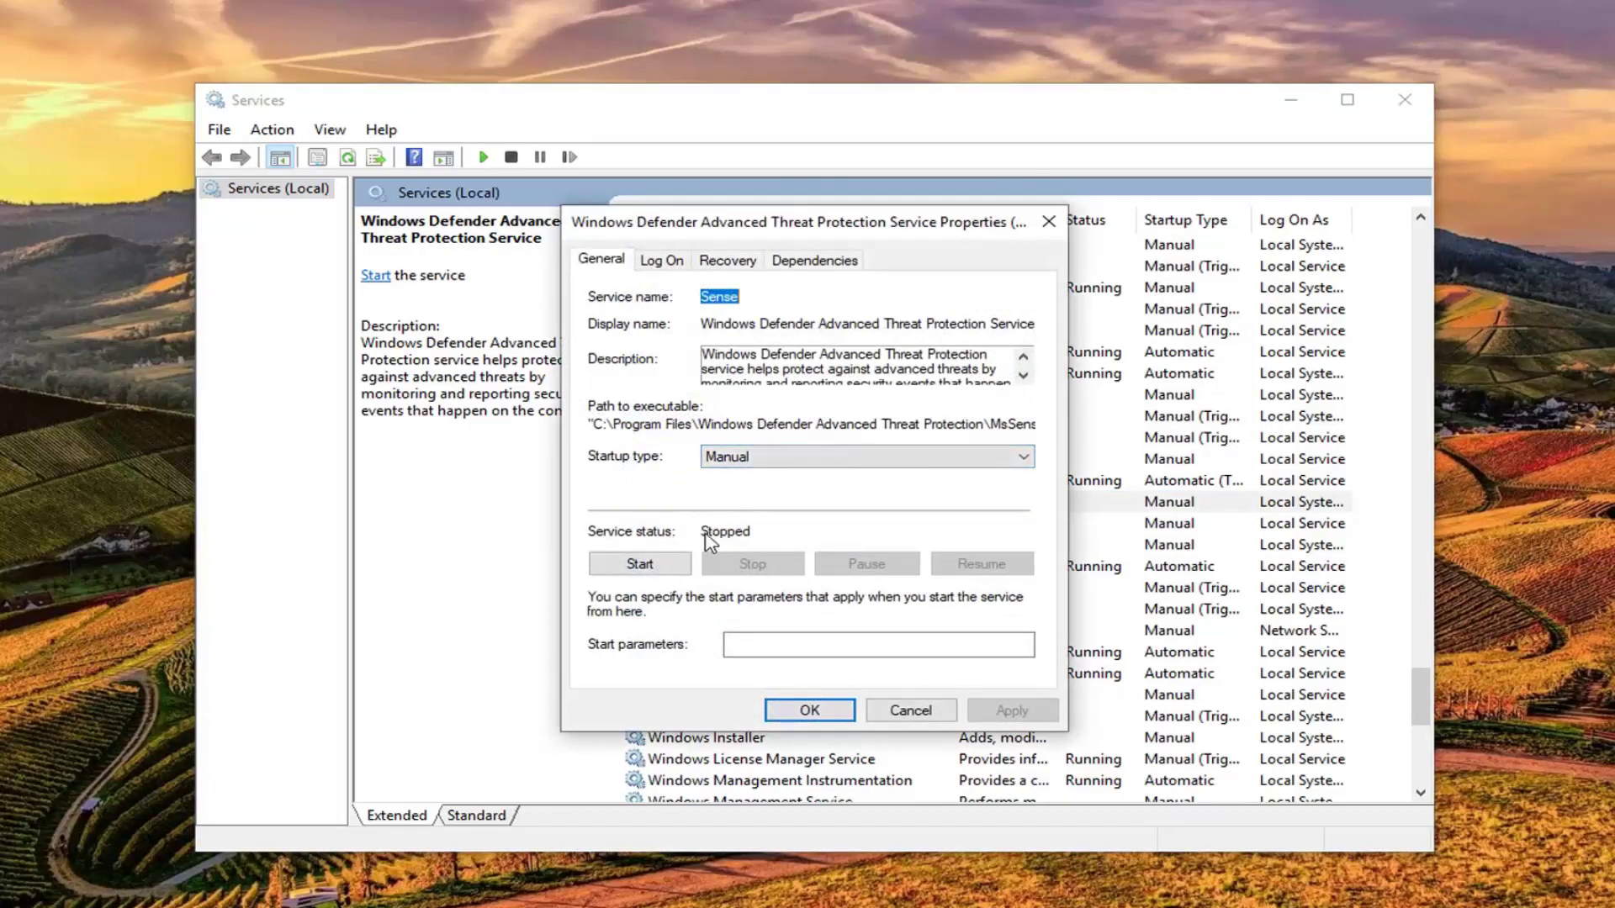
click(639, 566)
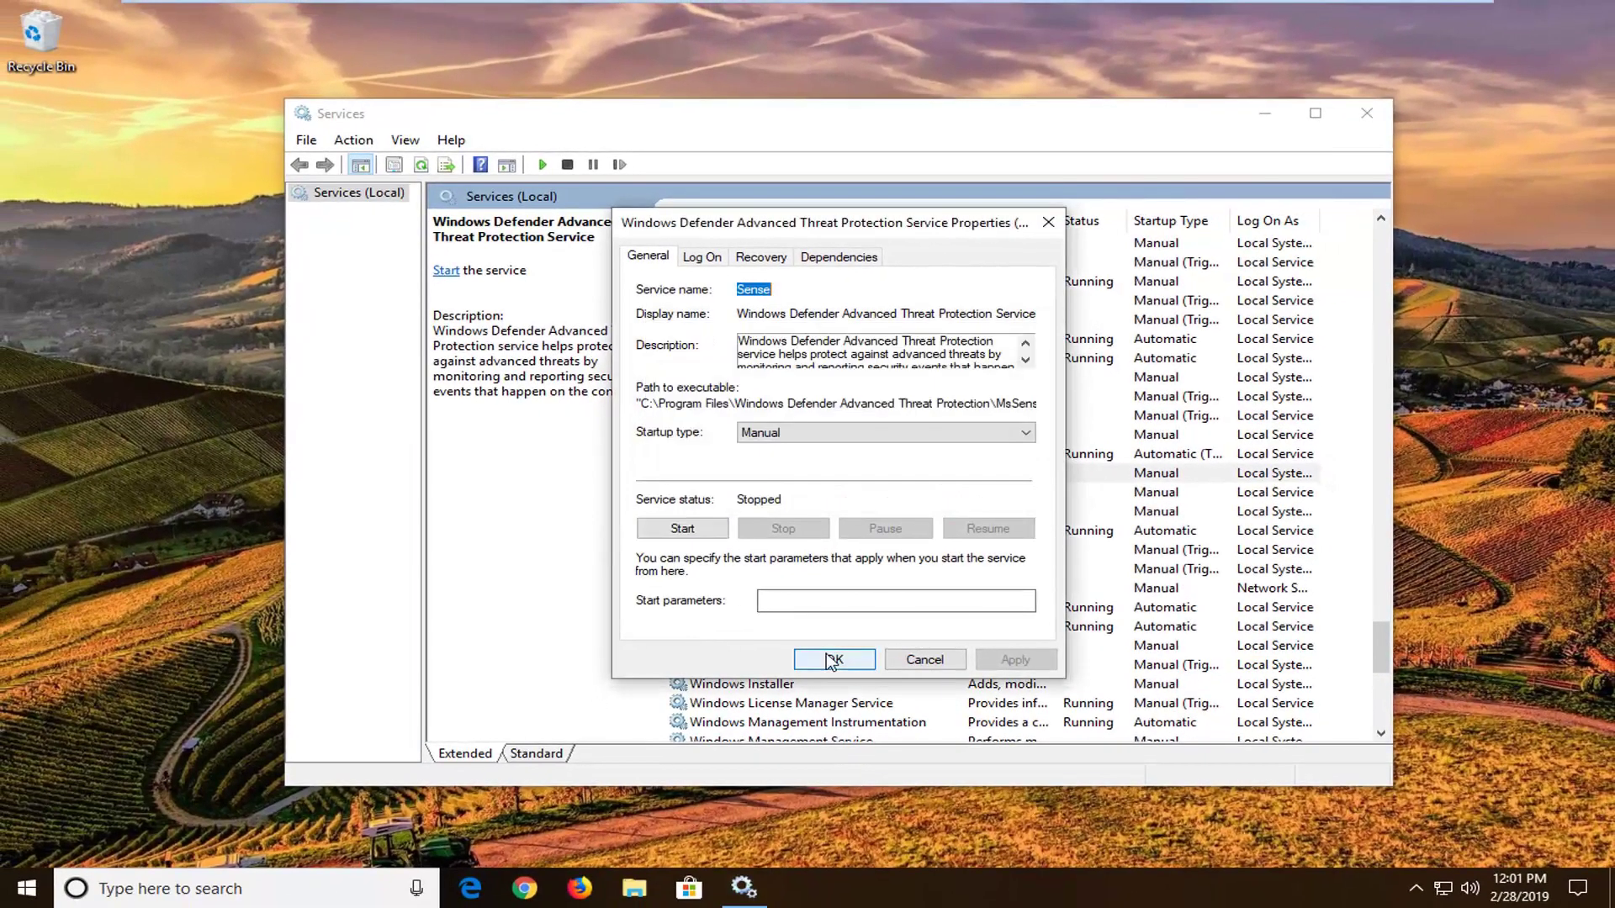
click(820, 688)
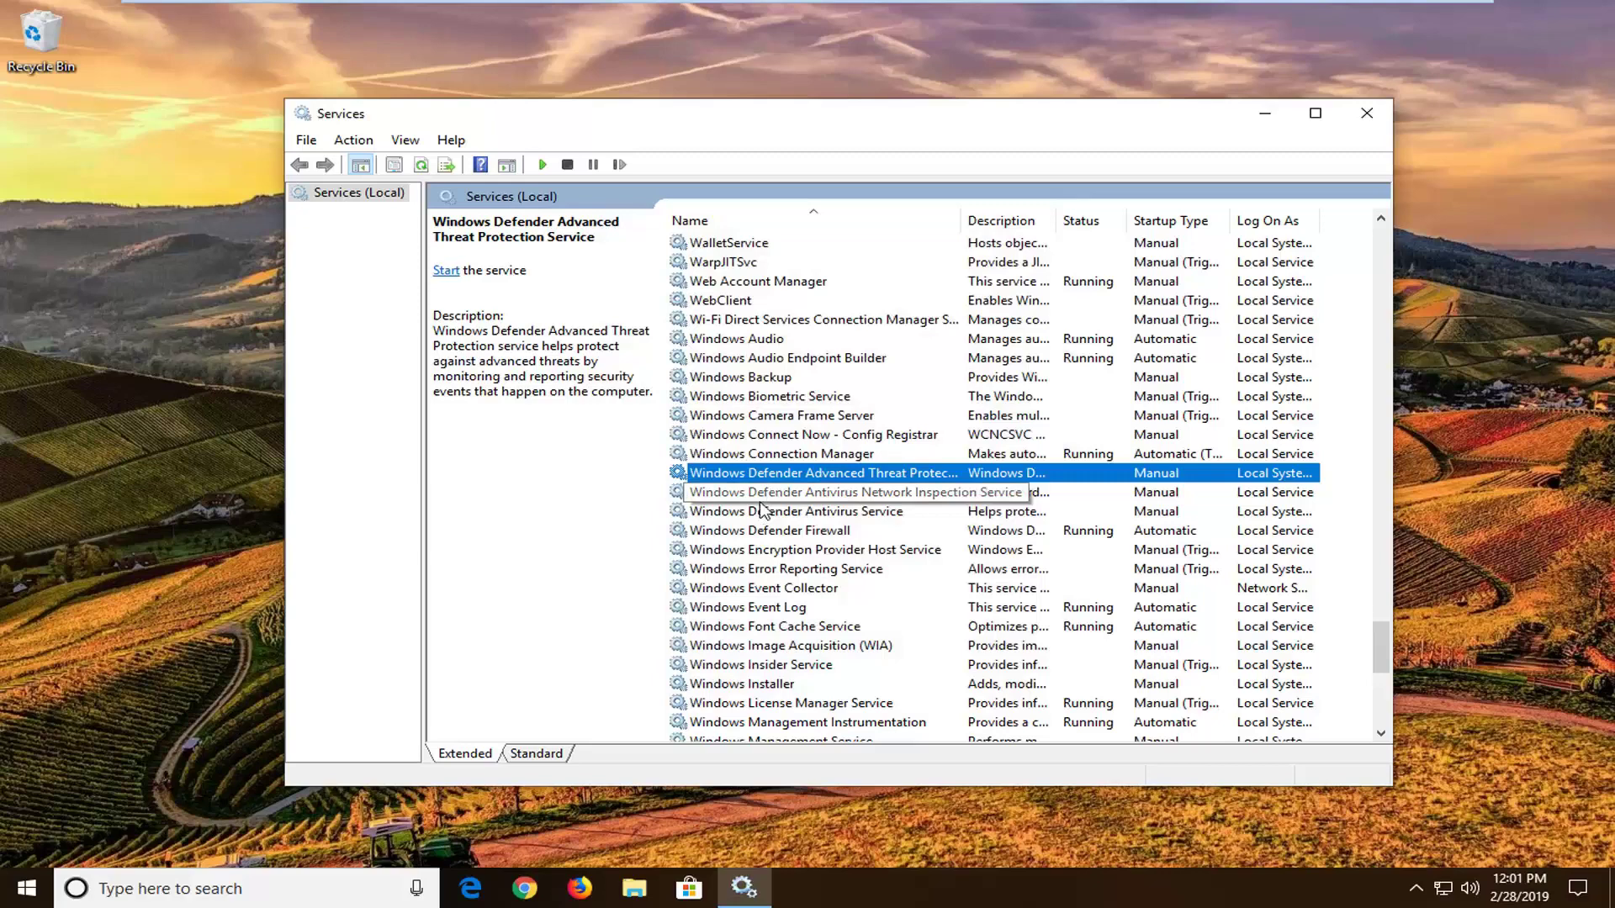
click(759, 512)
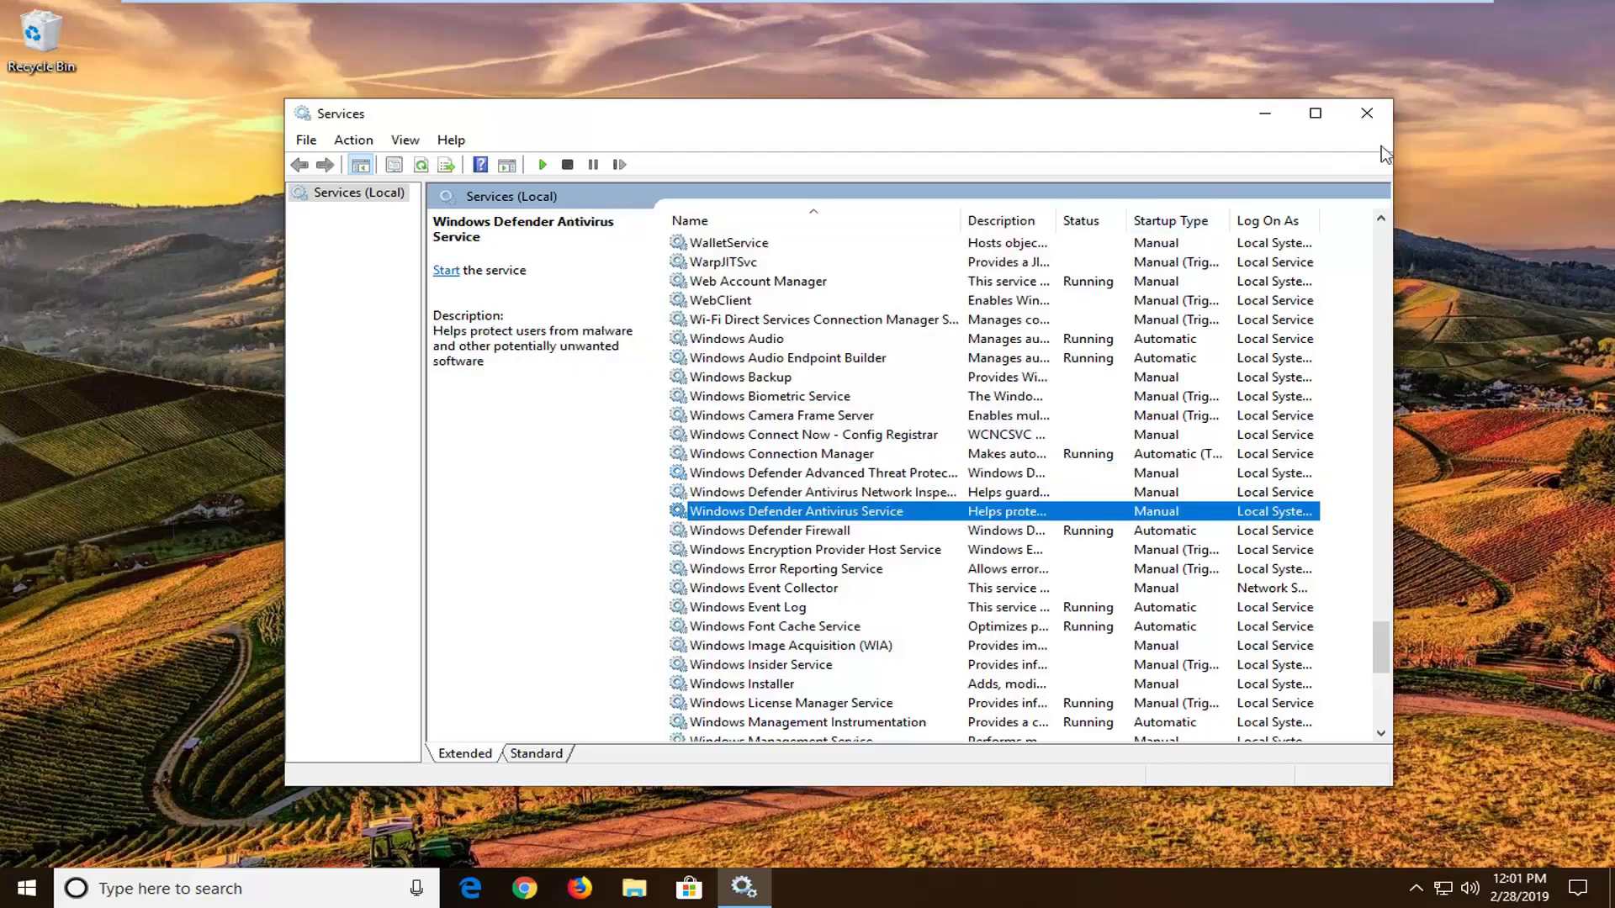
- Close Services and run Command Prompt as administrator from a Start search for 'cmd'
click(1367, 113)
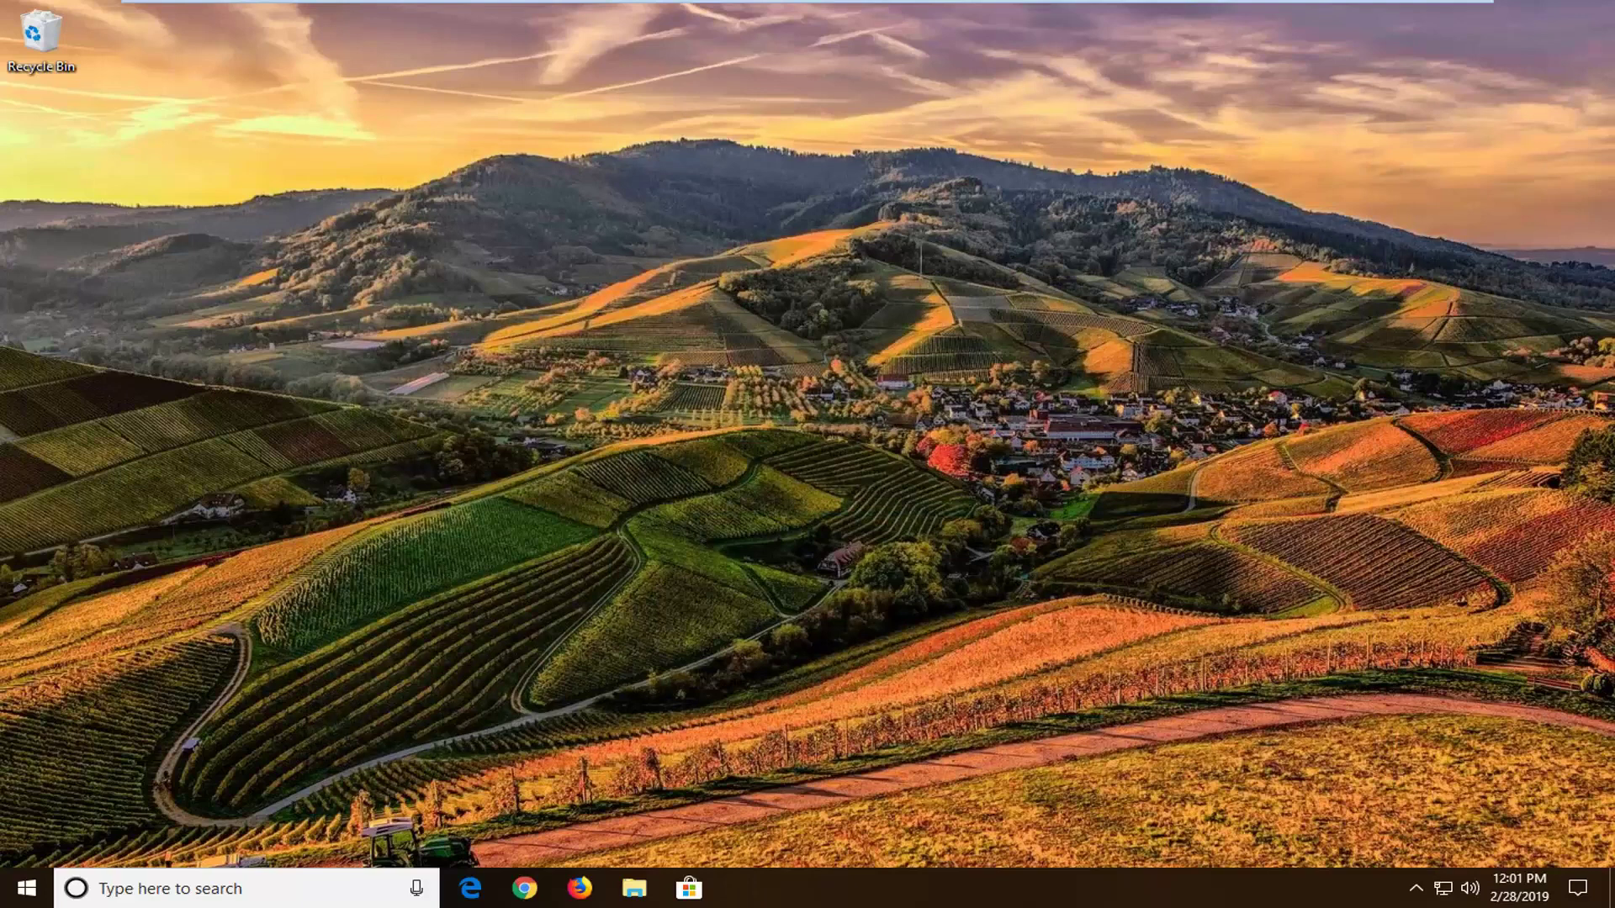
click(25, 879)
text(c)
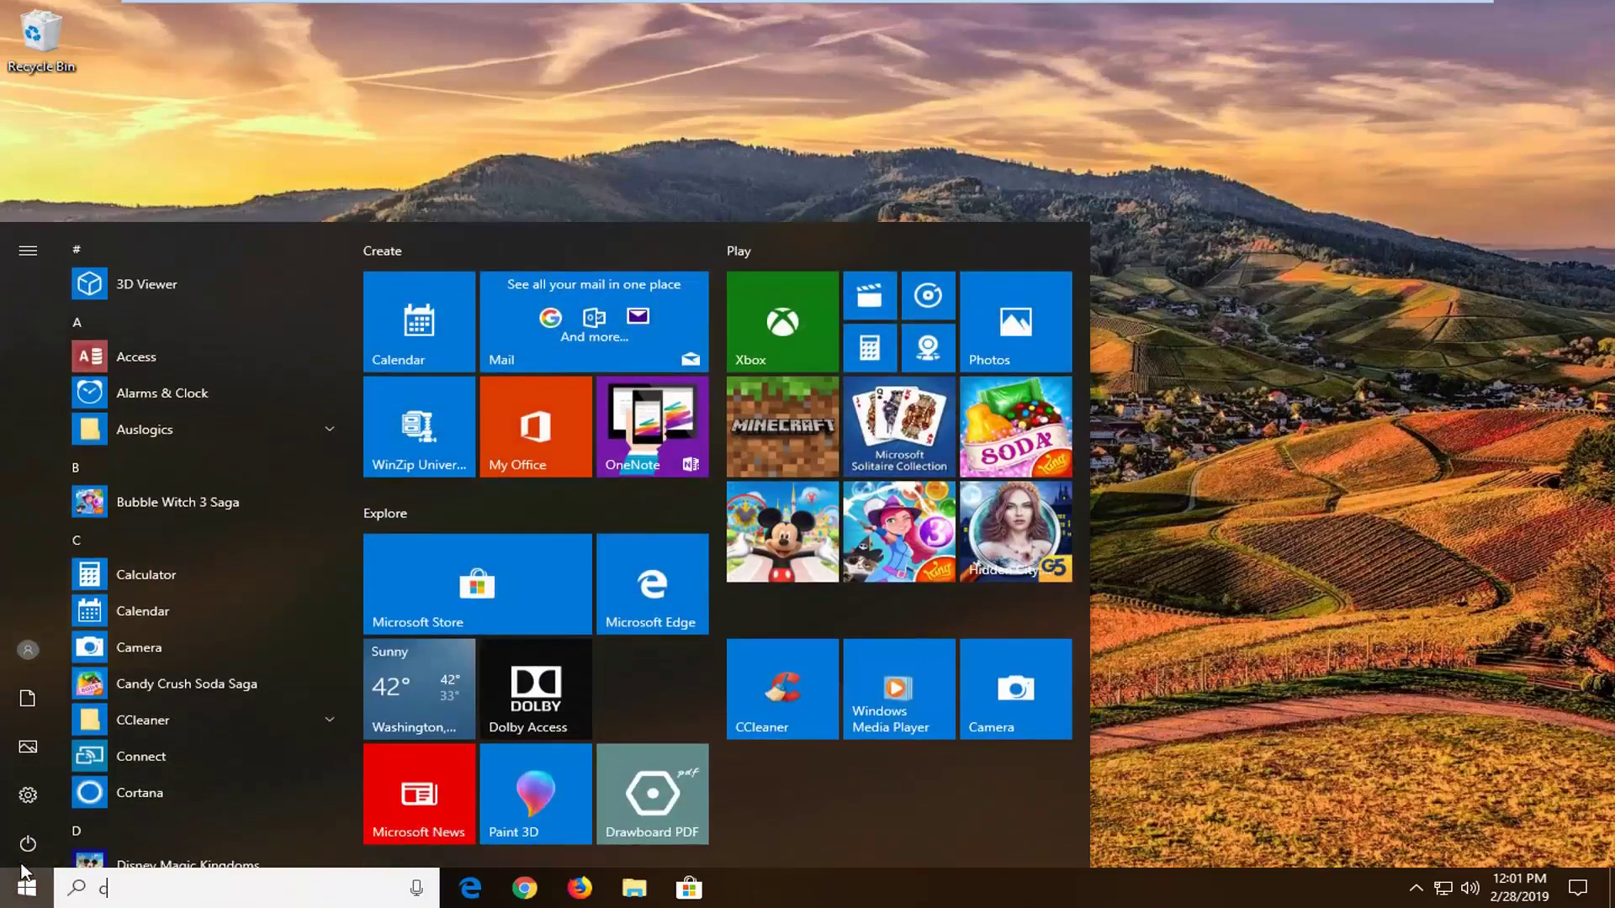
text(md)
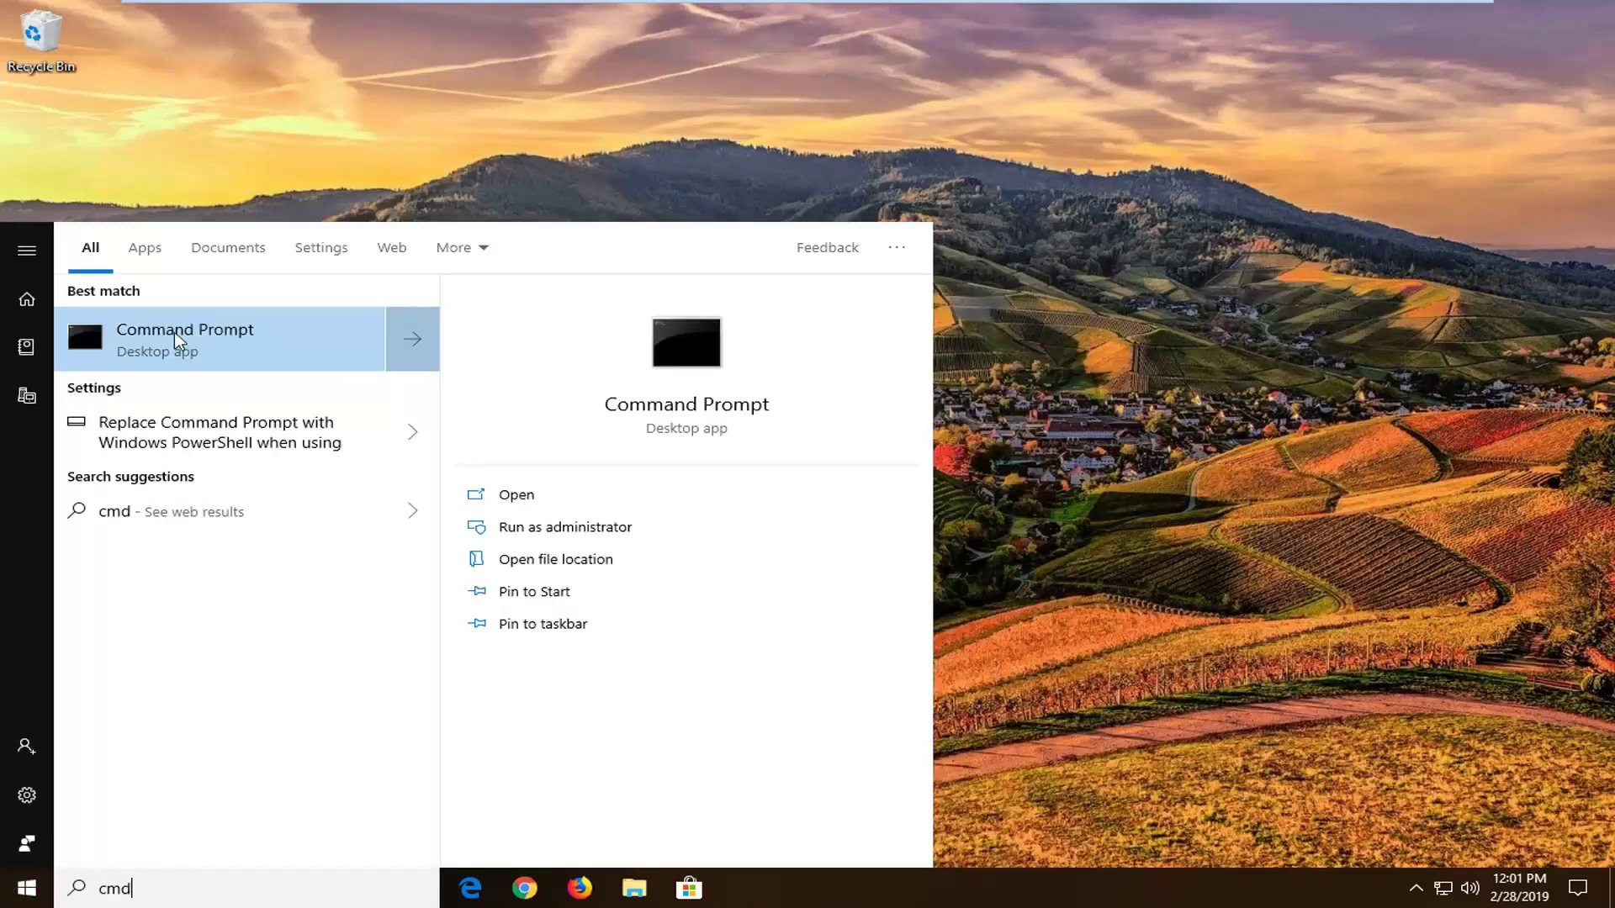
right_click(176, 334)
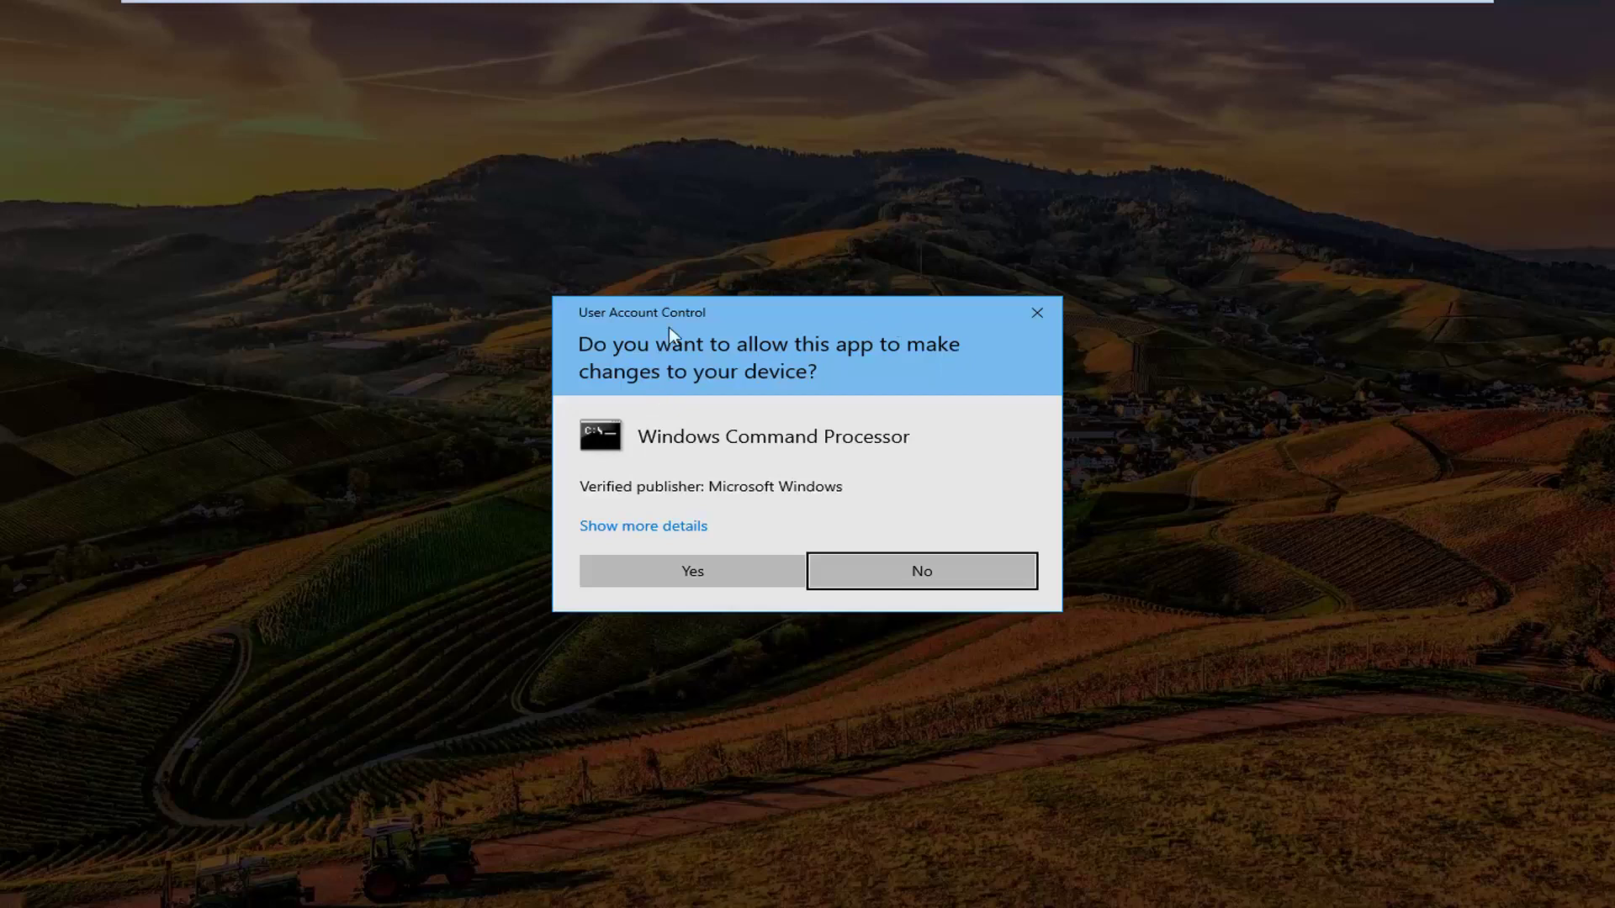
click(668, 577)
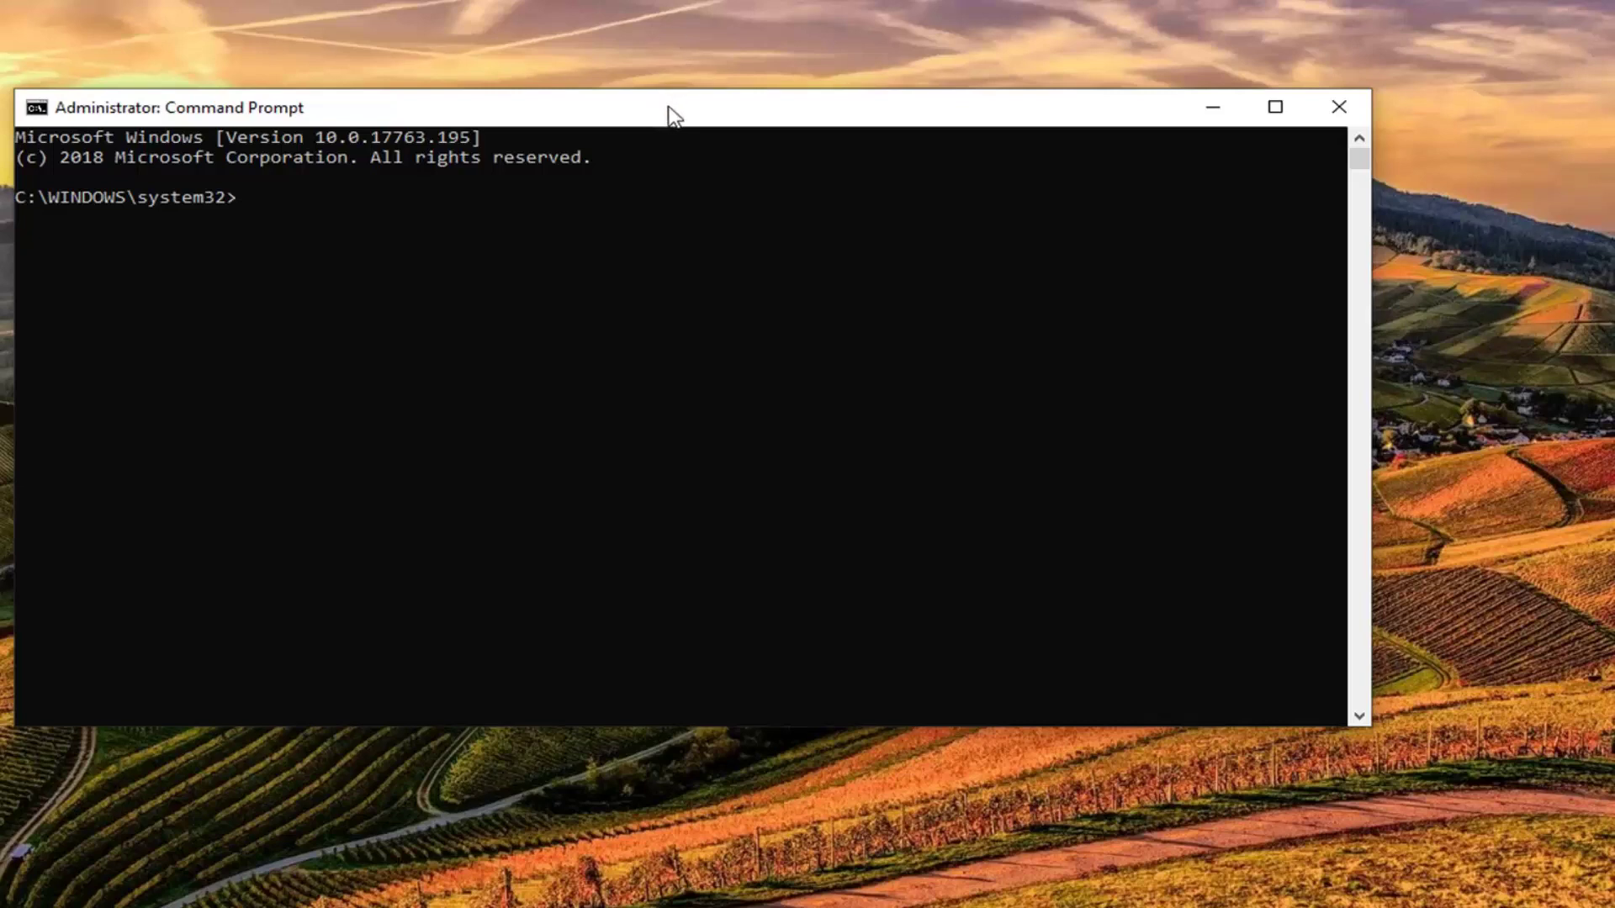
- Paste and run regsvr32 for atl.dll and wuapi.dll, dismissing each success message
drag(667, 115, 719, 127)
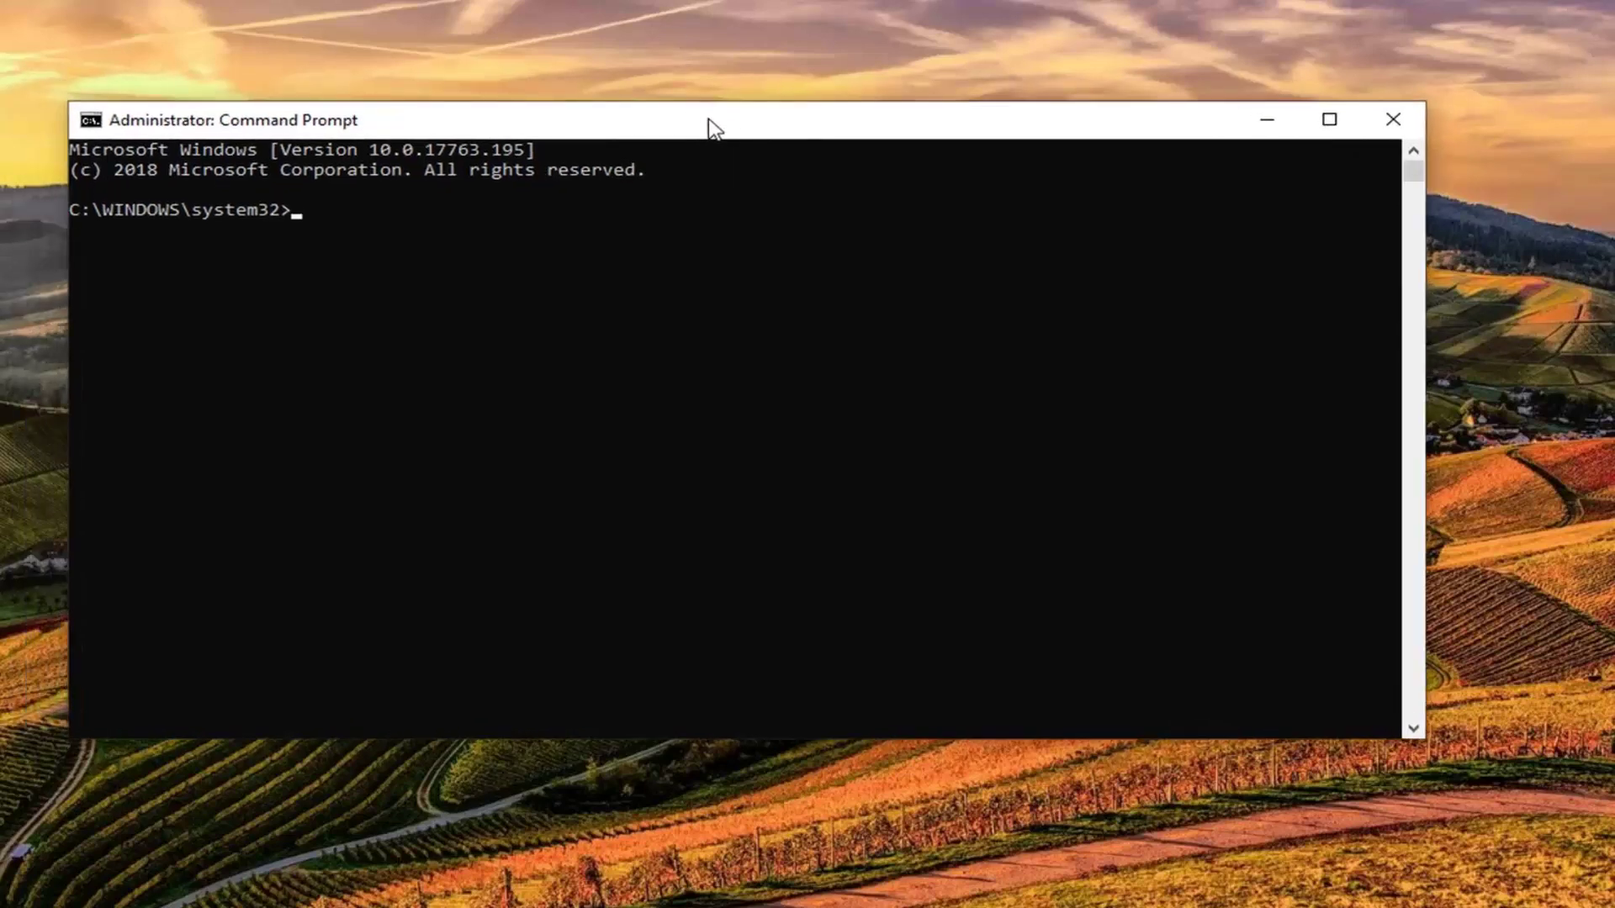
right_click(757, 126)
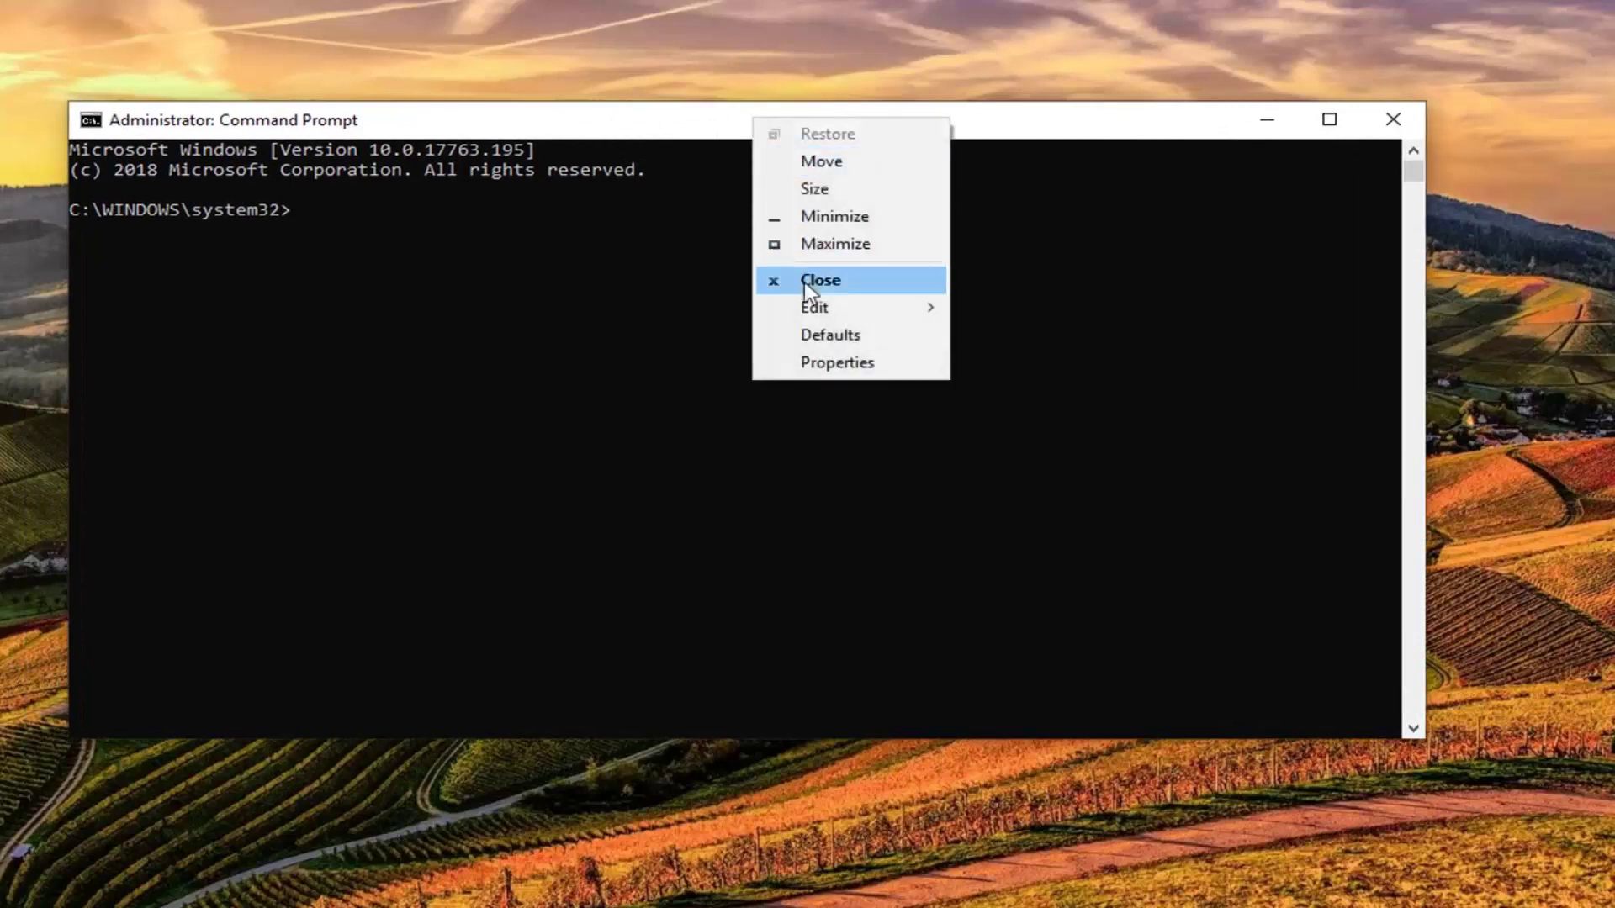
mouse_move(814, 311)
click(1077, 363)
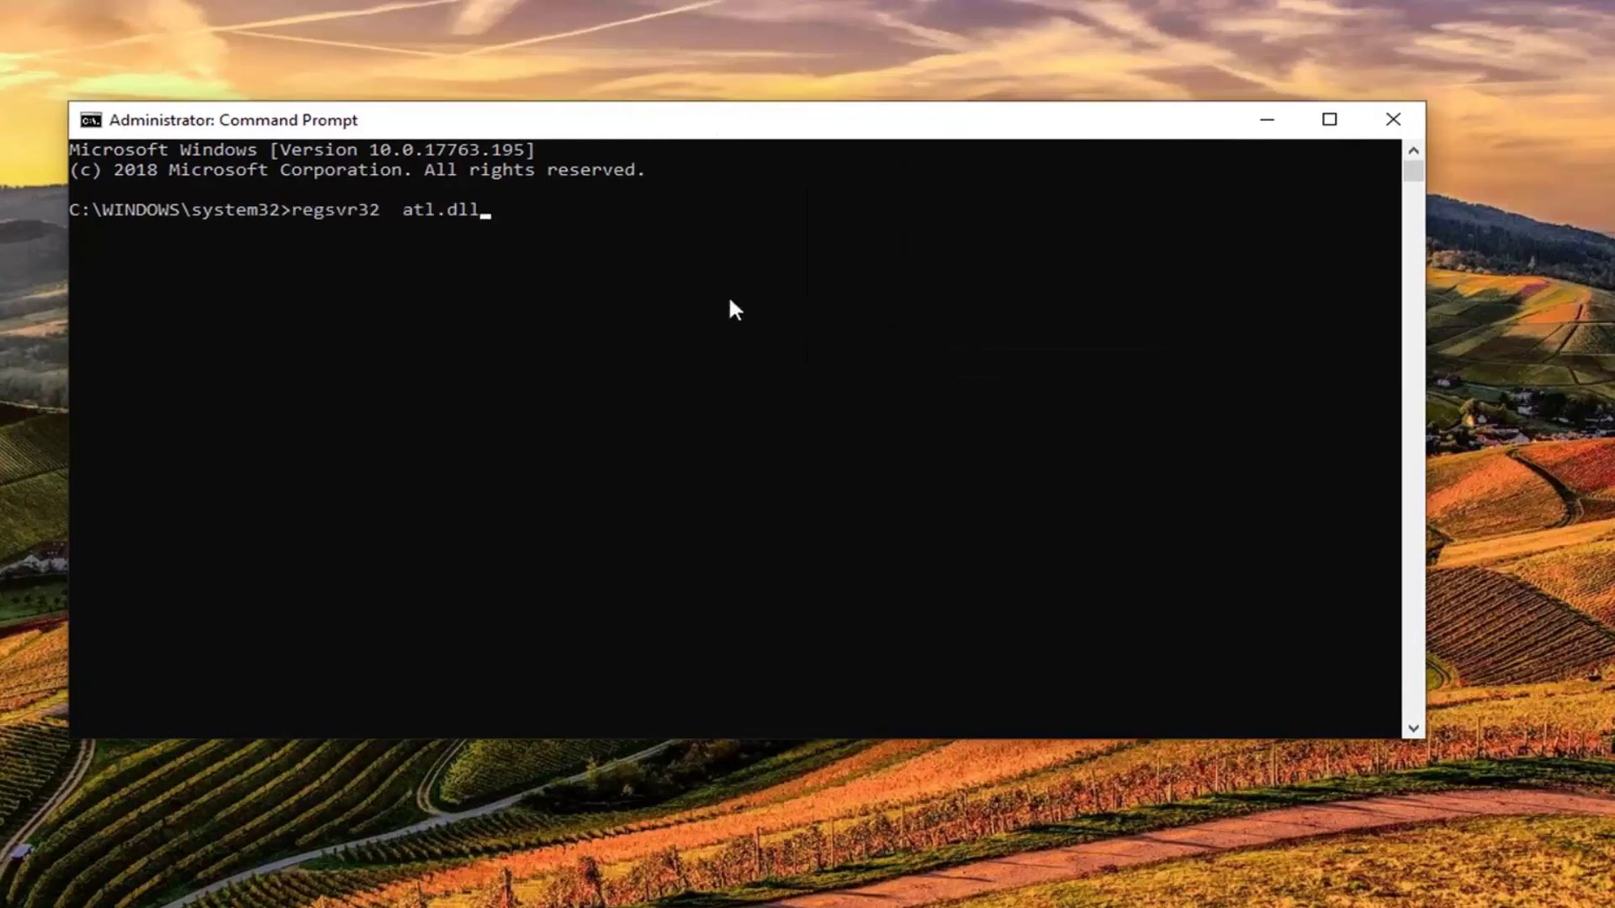
key(Return)
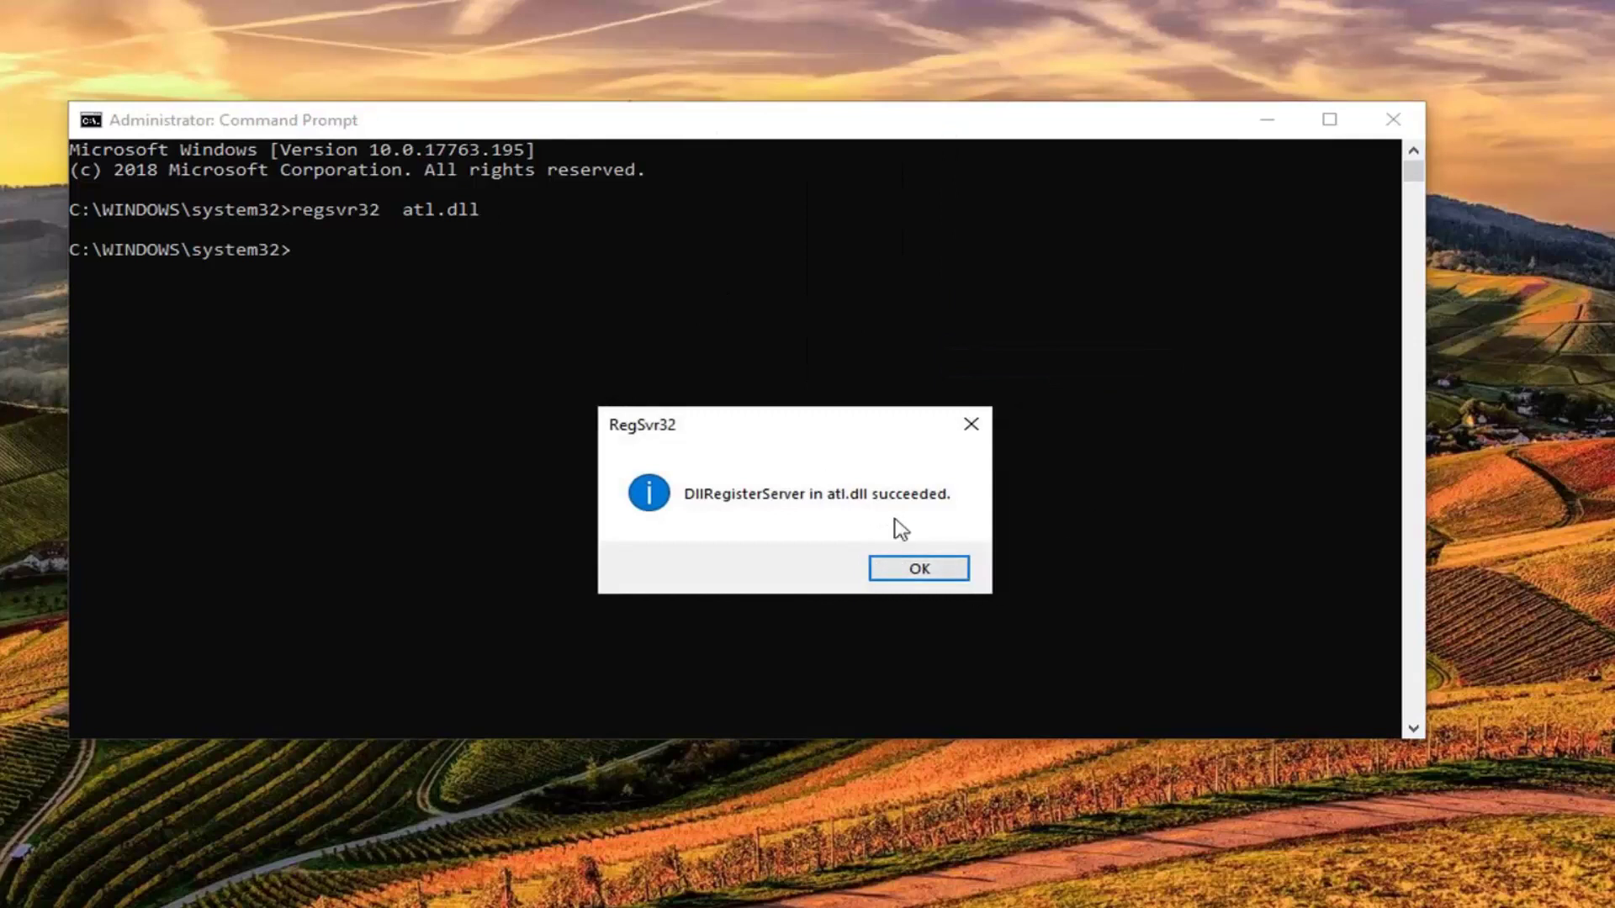
click(916, 566)
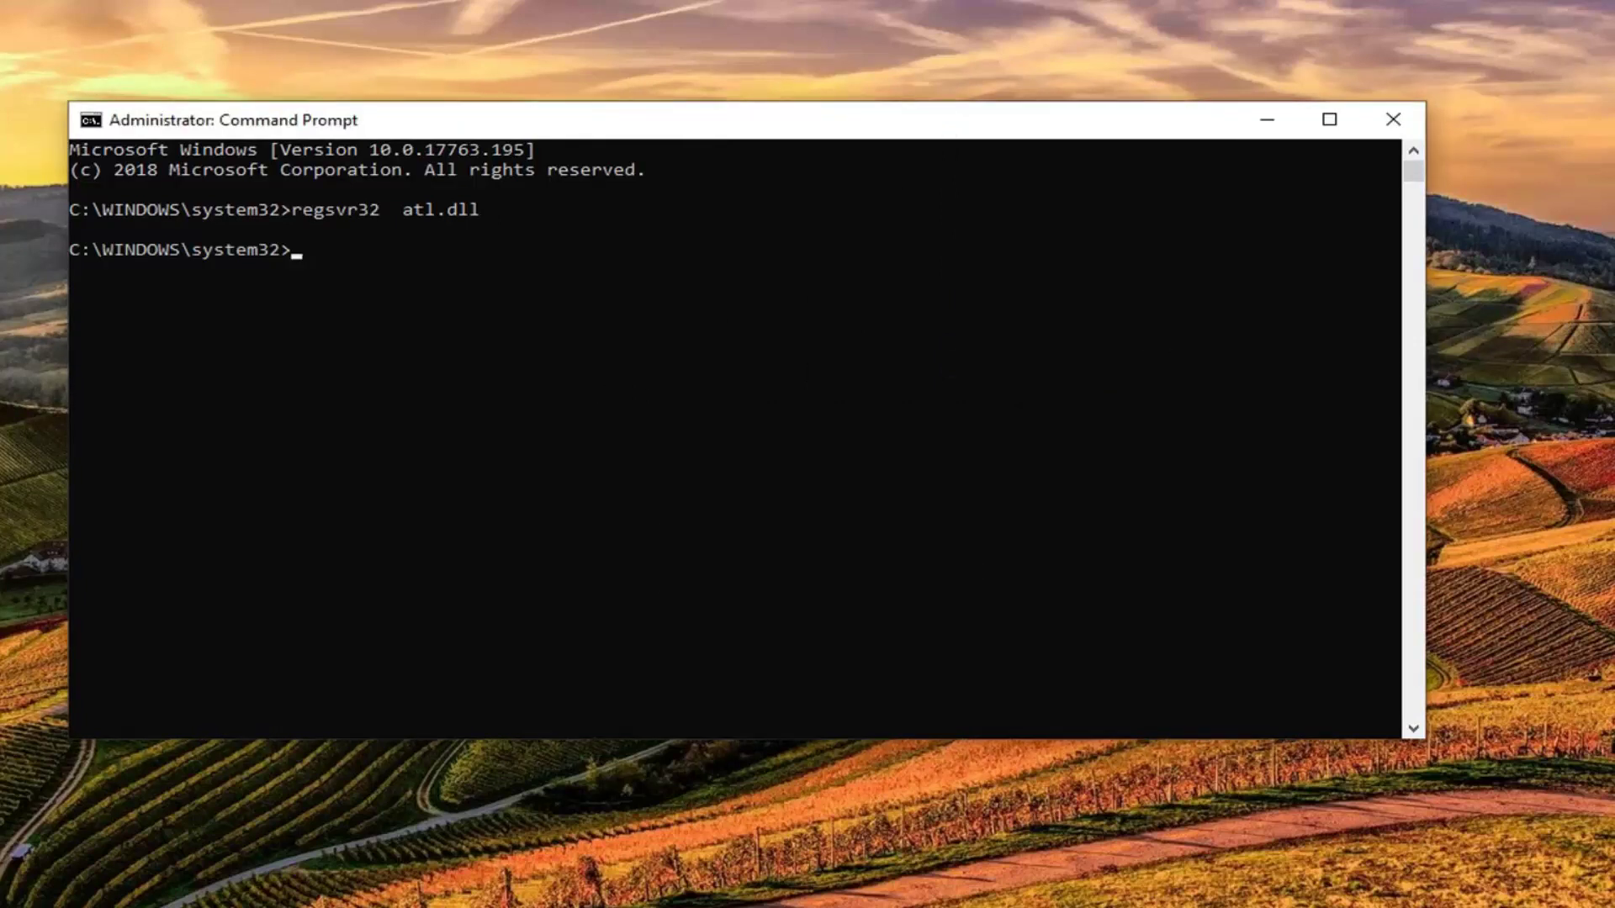
right_click(757, 129)
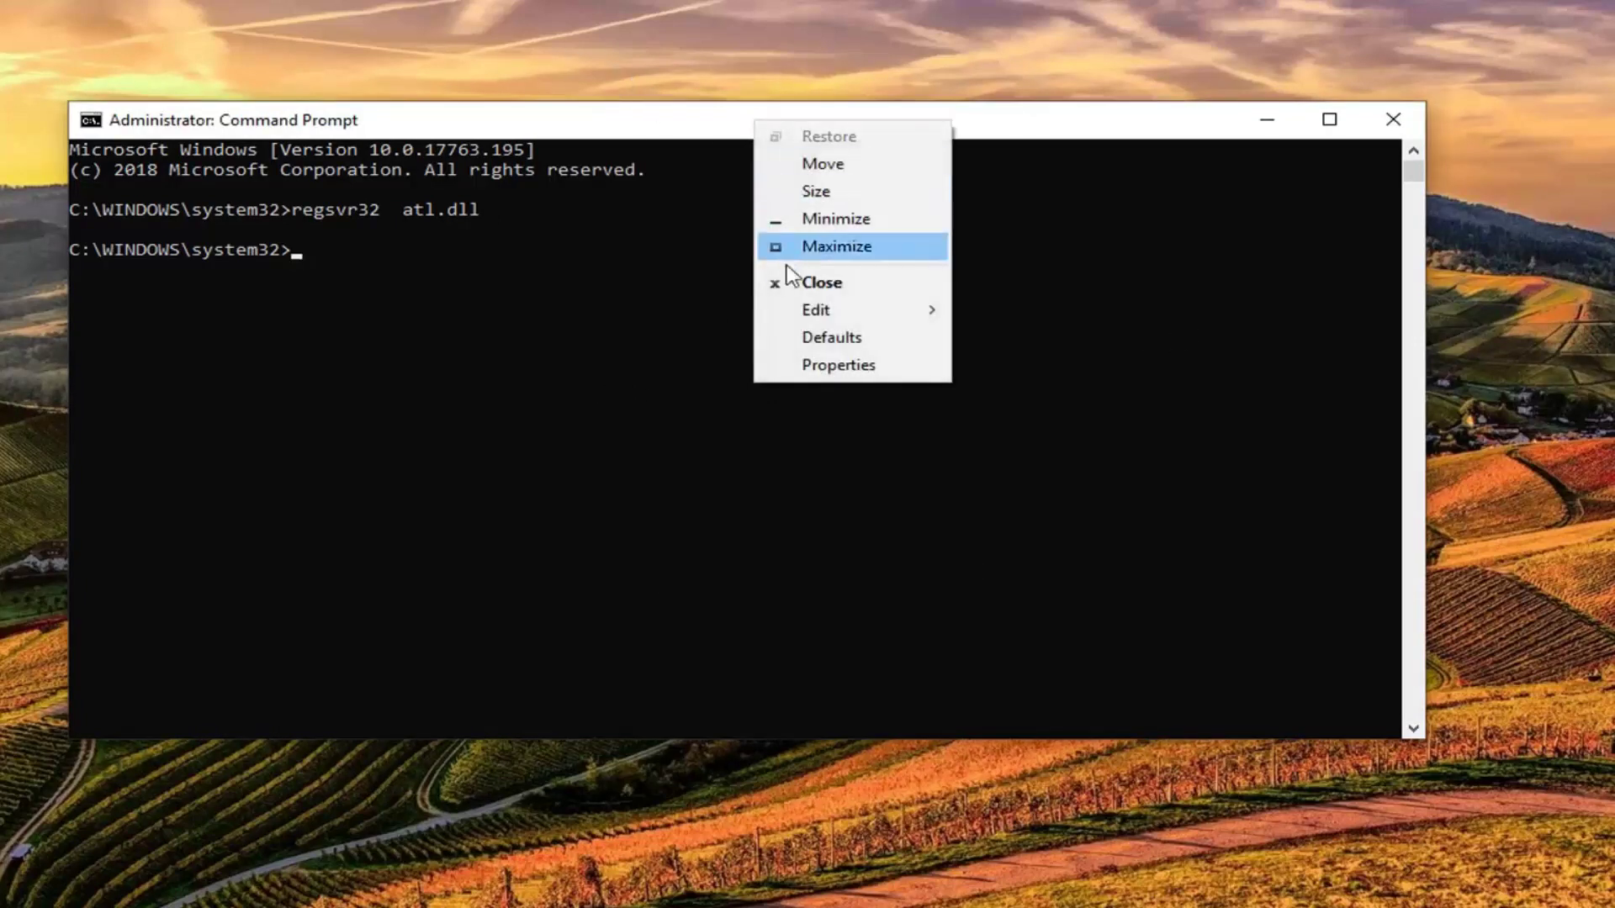
mouse_move(896, 322)
click(1023, 367)
key(Return)
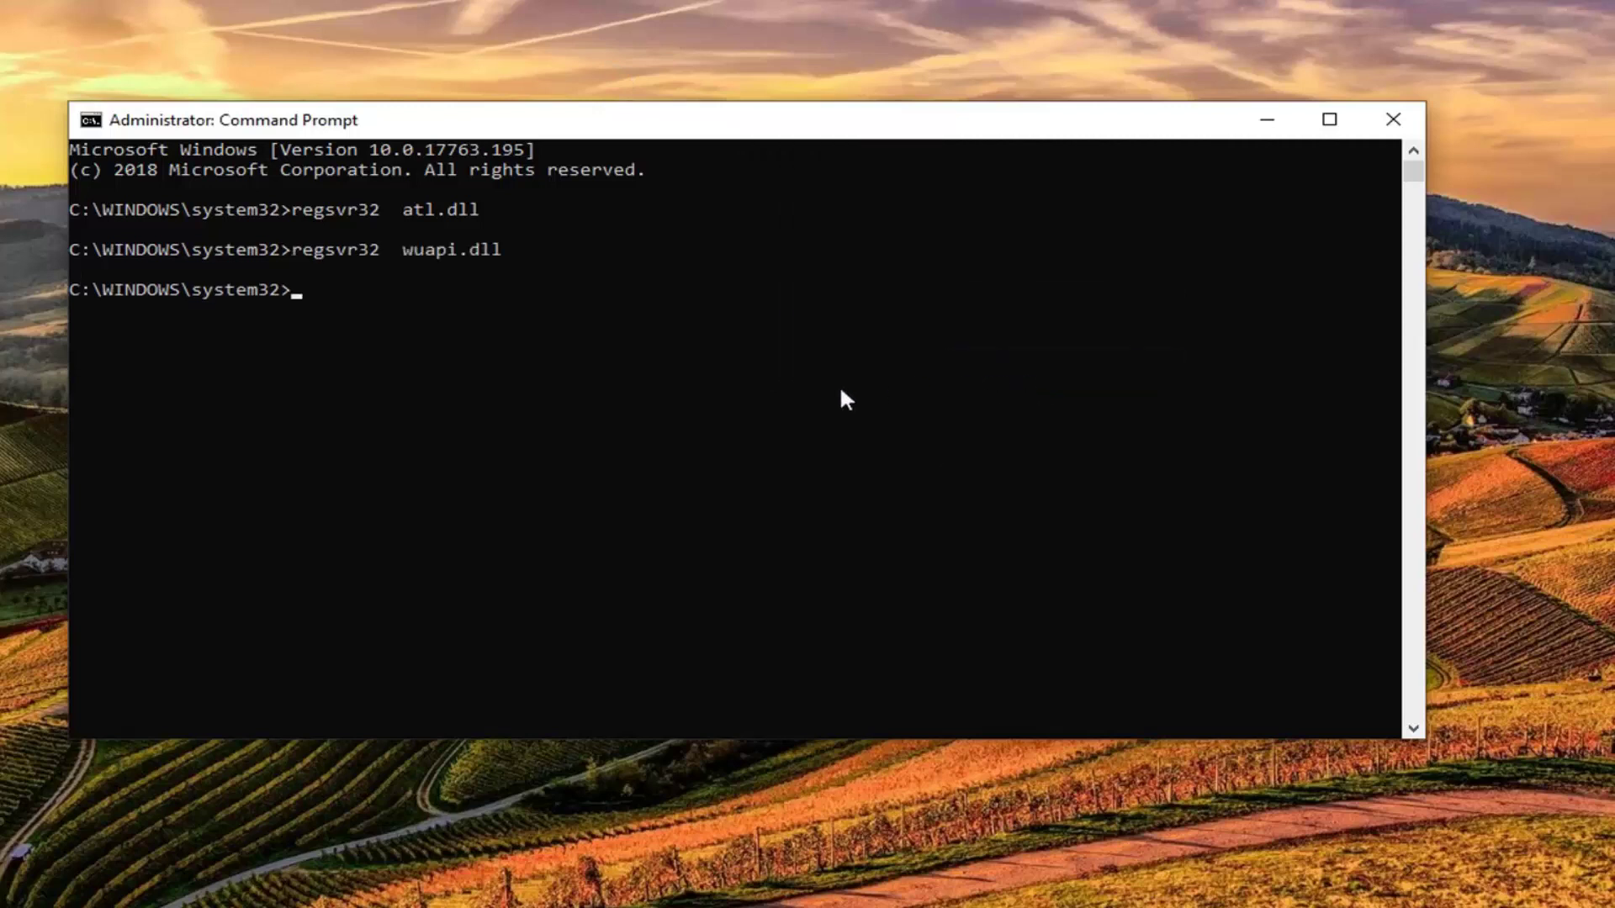
click(930, 566)
- Paste and run regsvr32 for softpub.dll and mssip32.dll
right_click(731, 125)
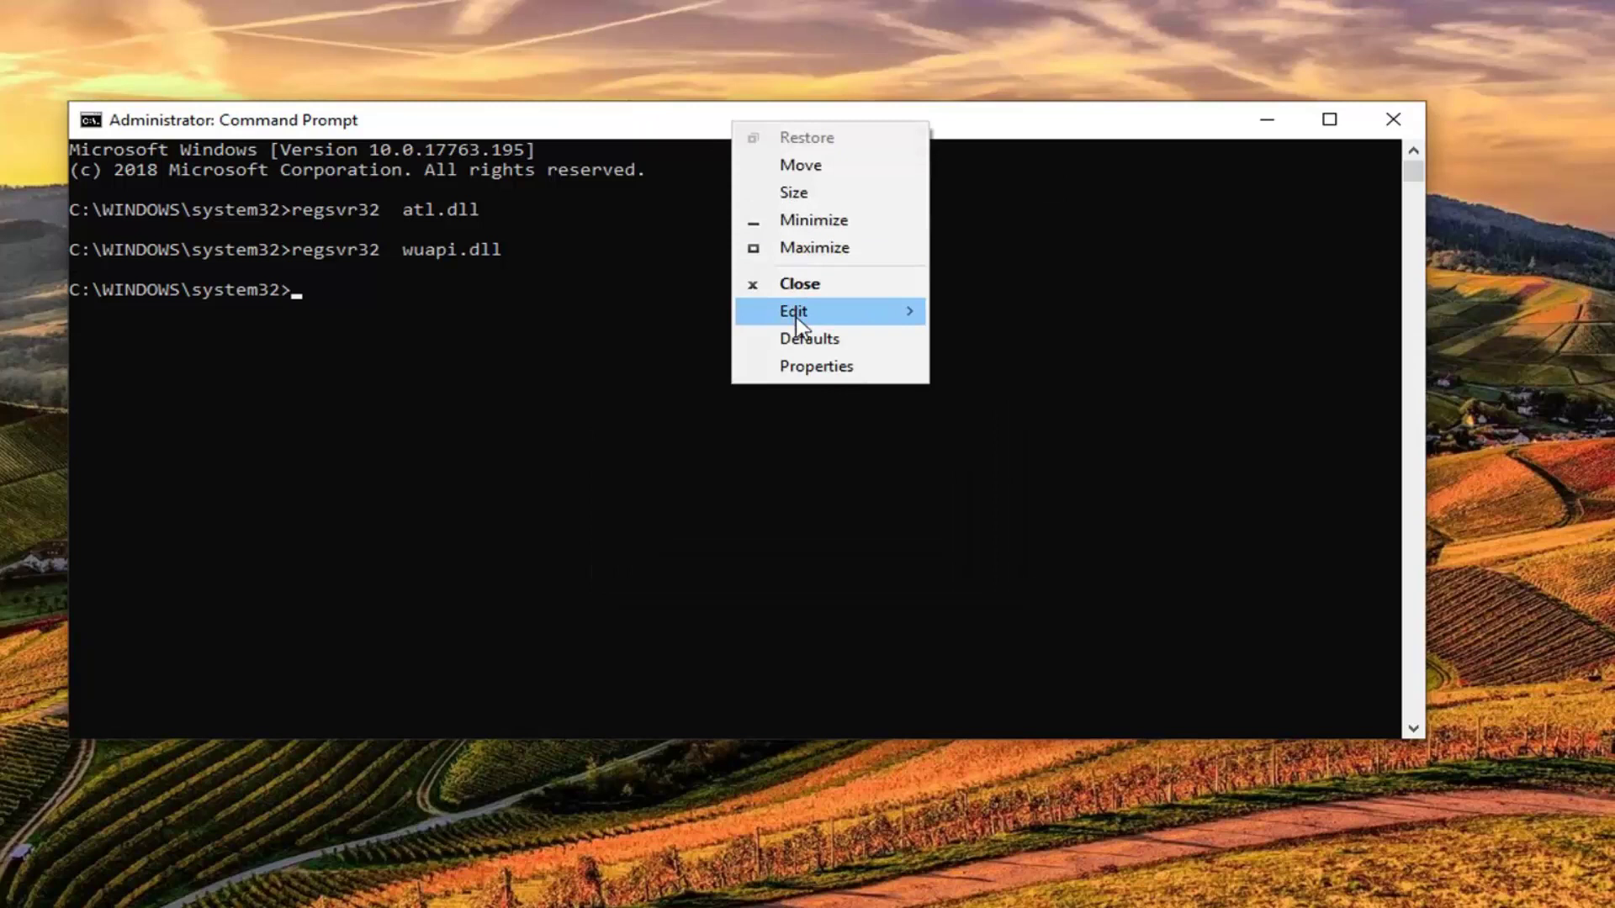
mouse_move(794, 316)
click(1001, 367)
key(Return)
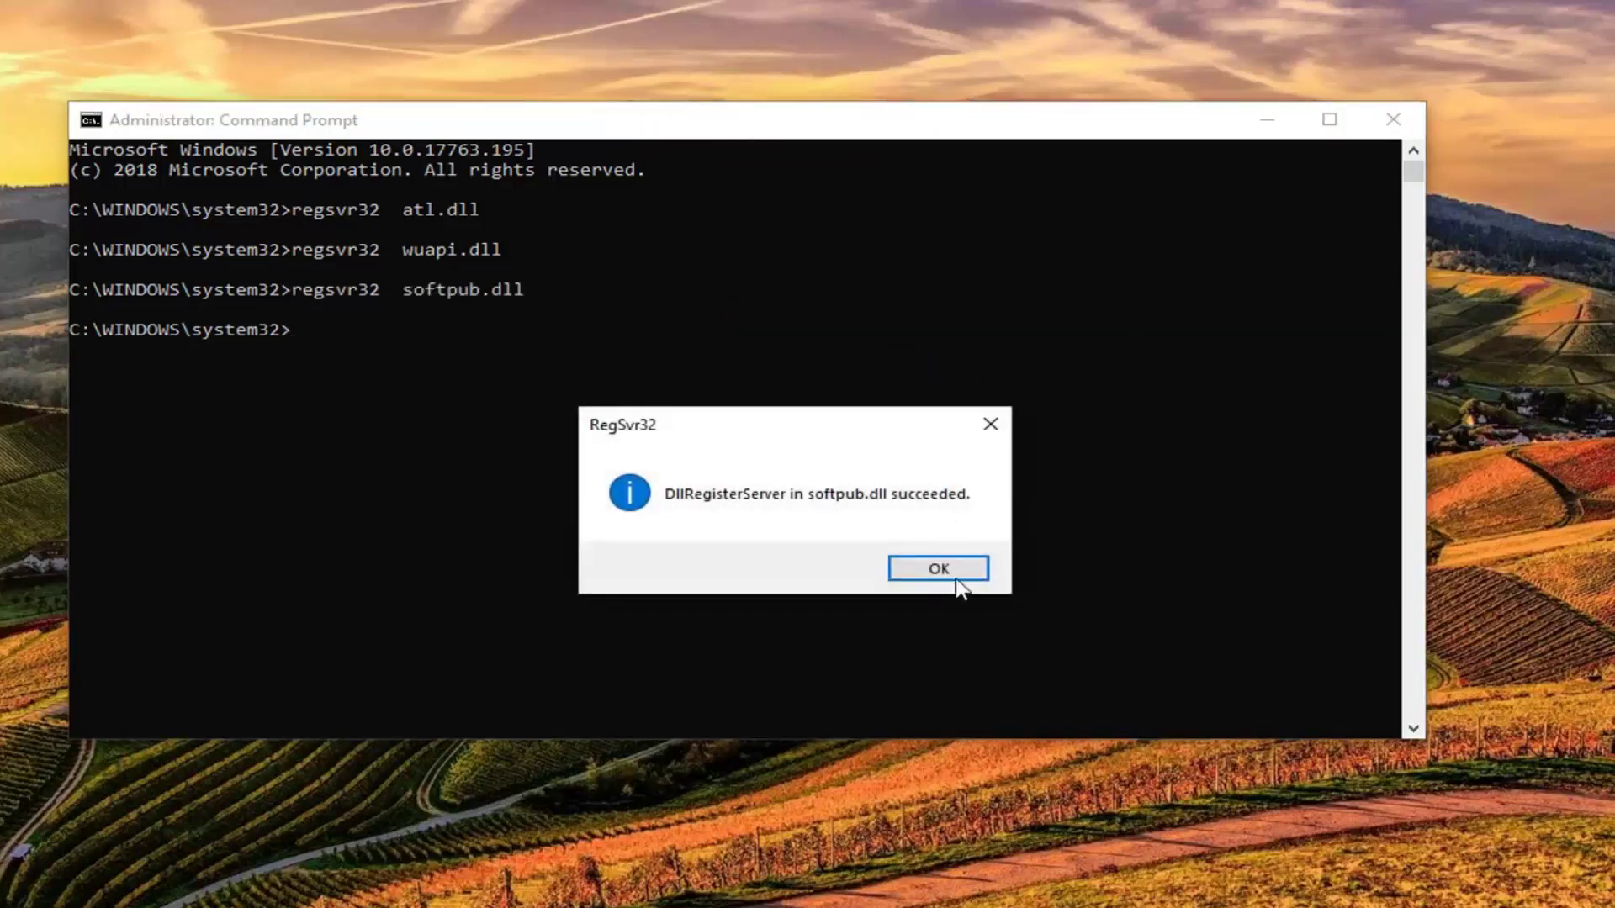
click(957, 577)
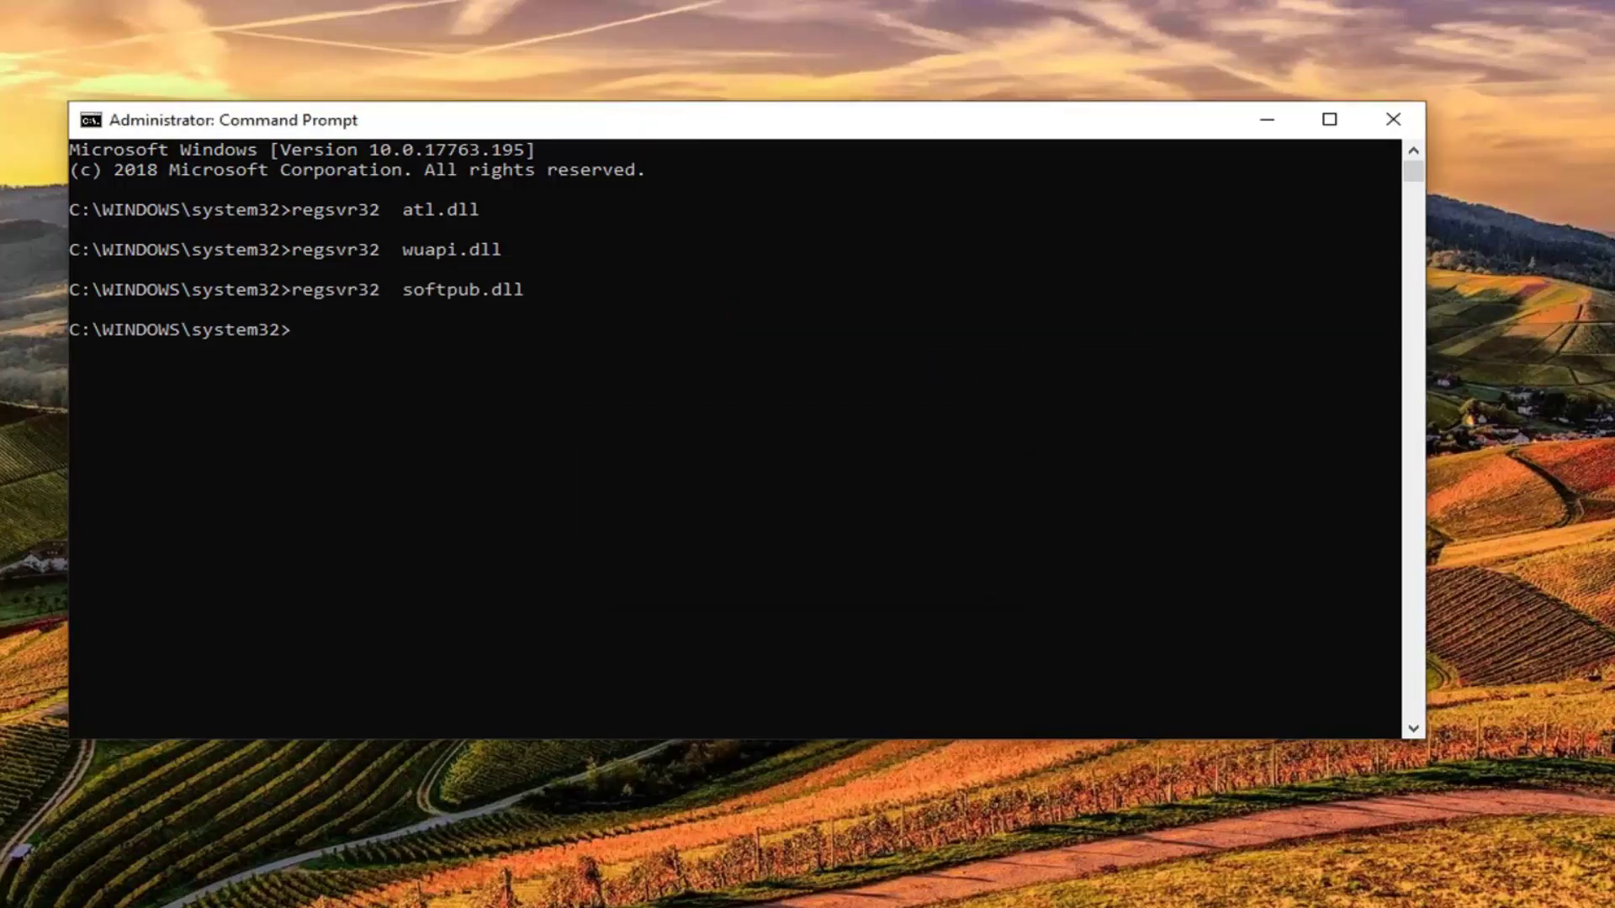
right_click(954, 130)
mouse_move(1002, 316)
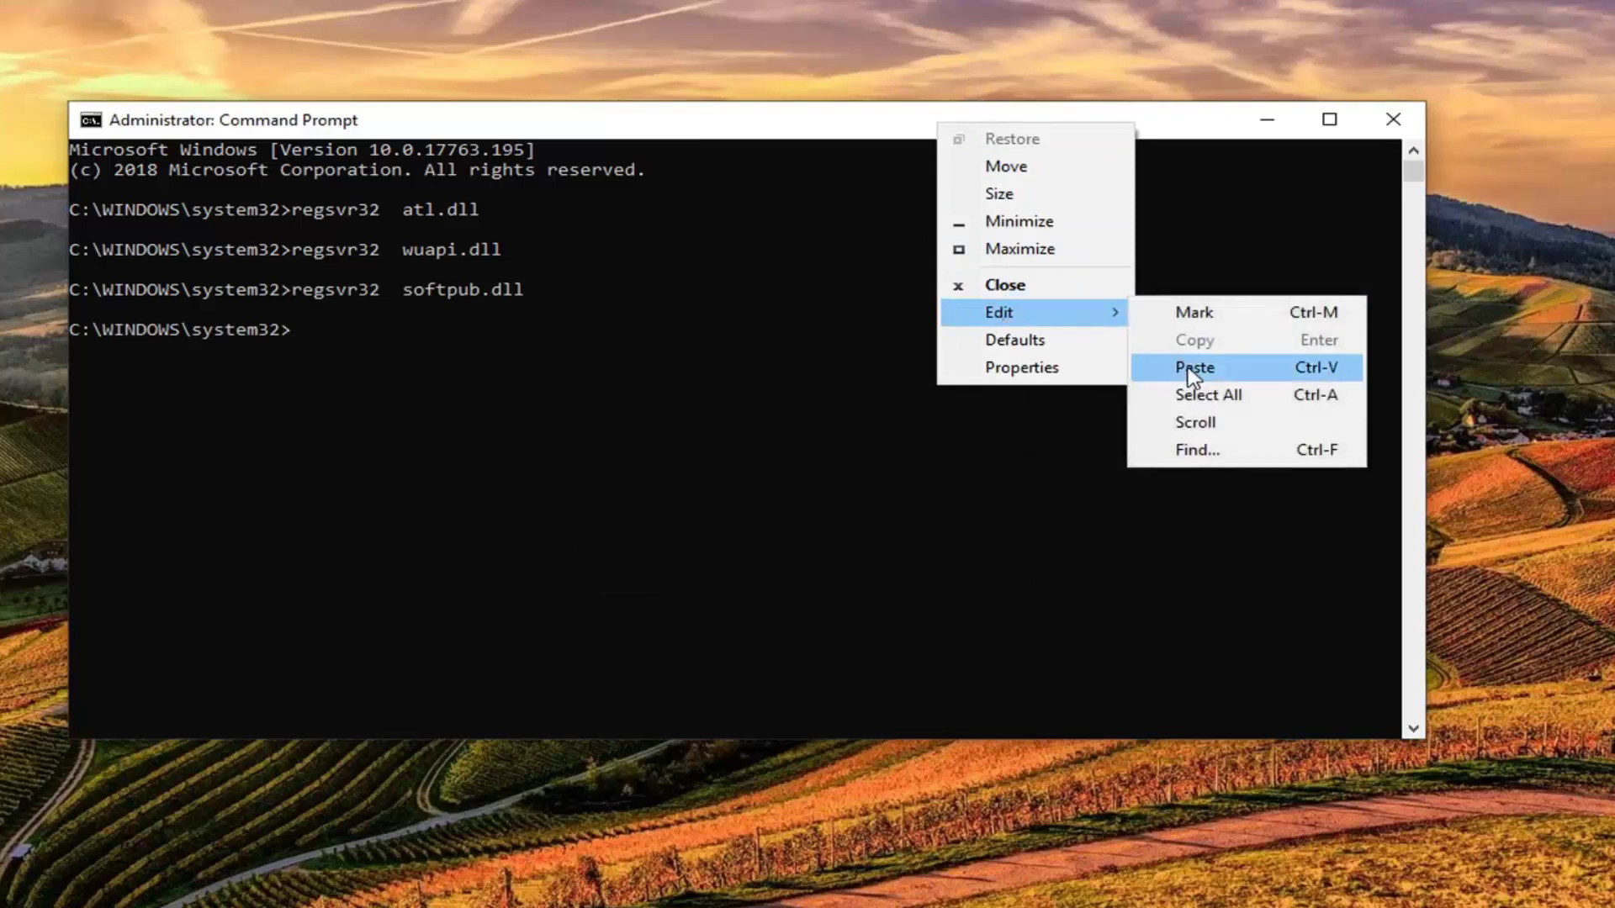
click(1192, 368)
key(Return)
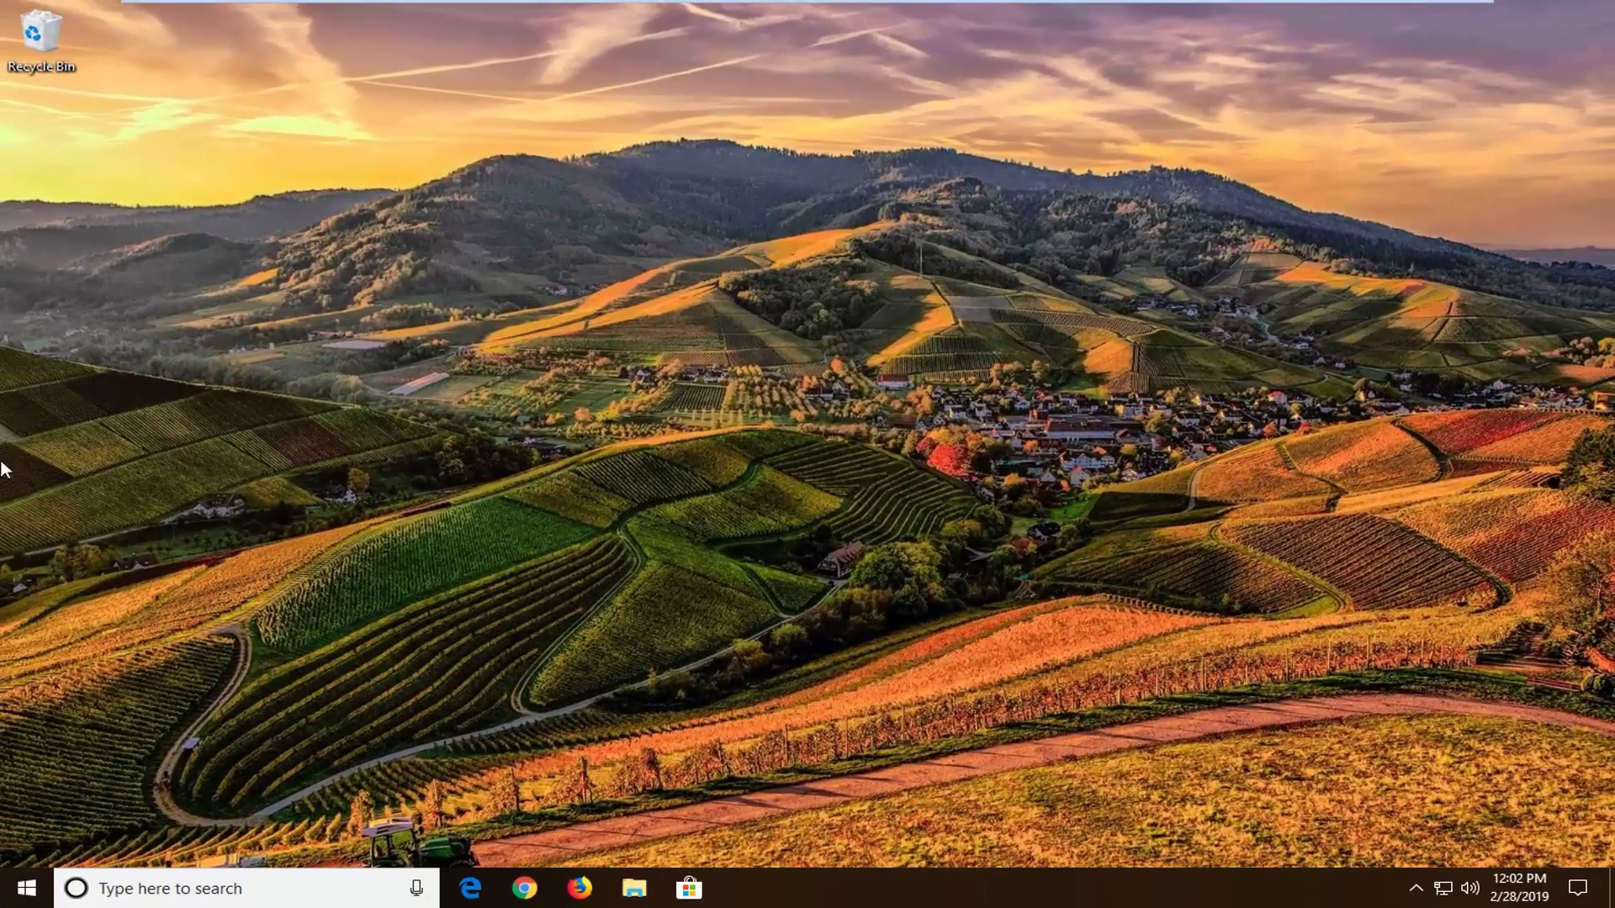
- Launch Command Prompt via 'cmd' search as administrator, approve UAC, and centre the window
click(17, 898)
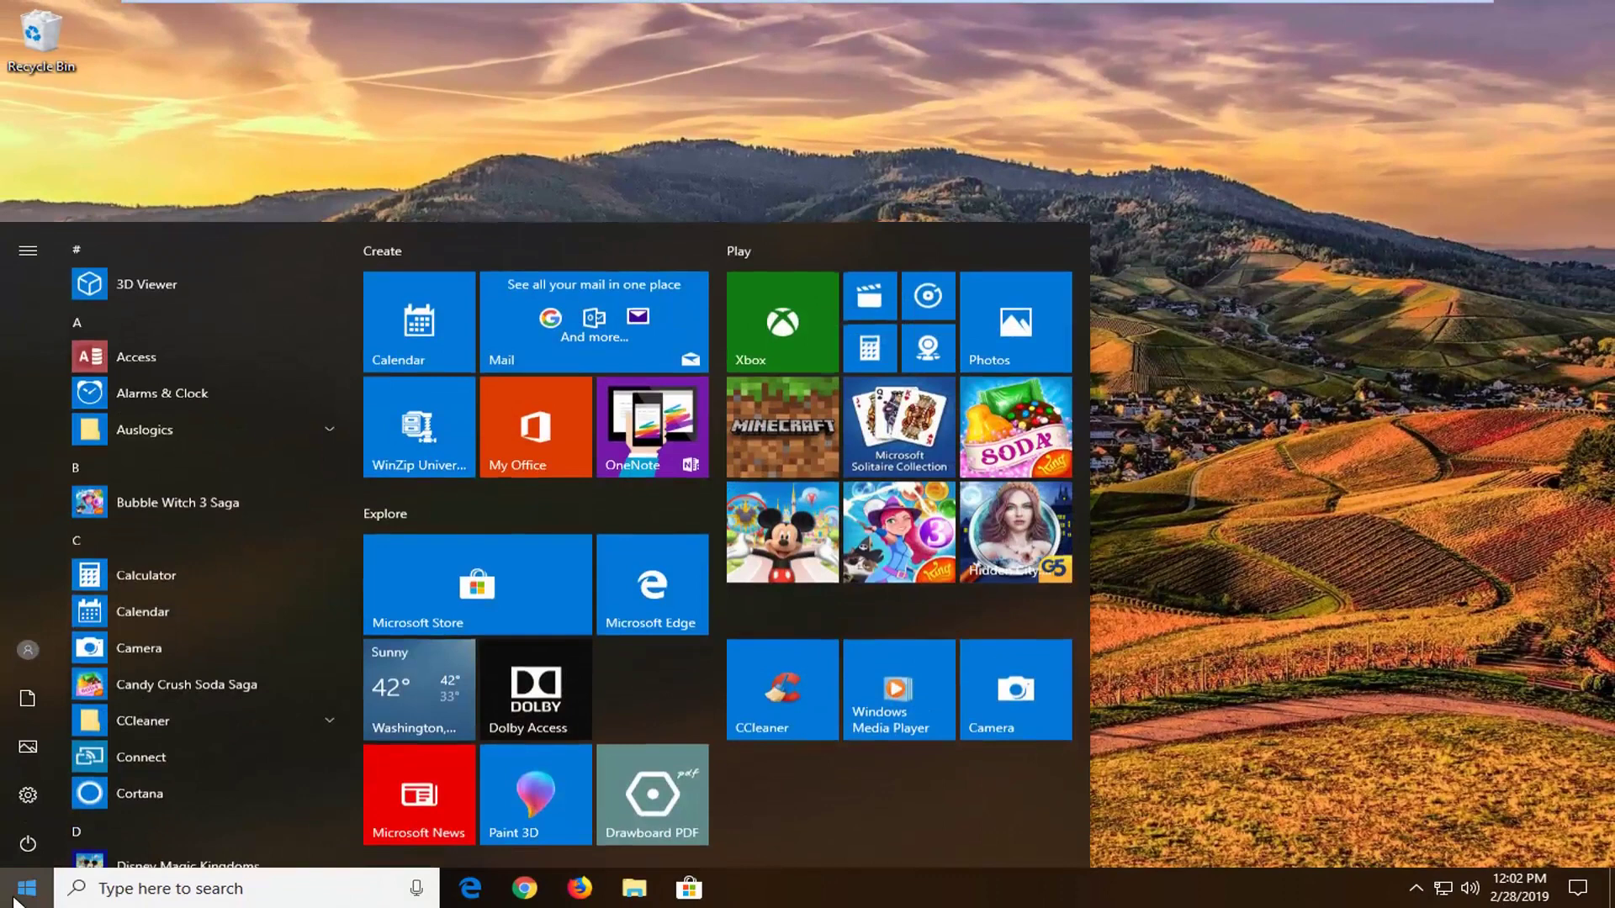
text(cmd)
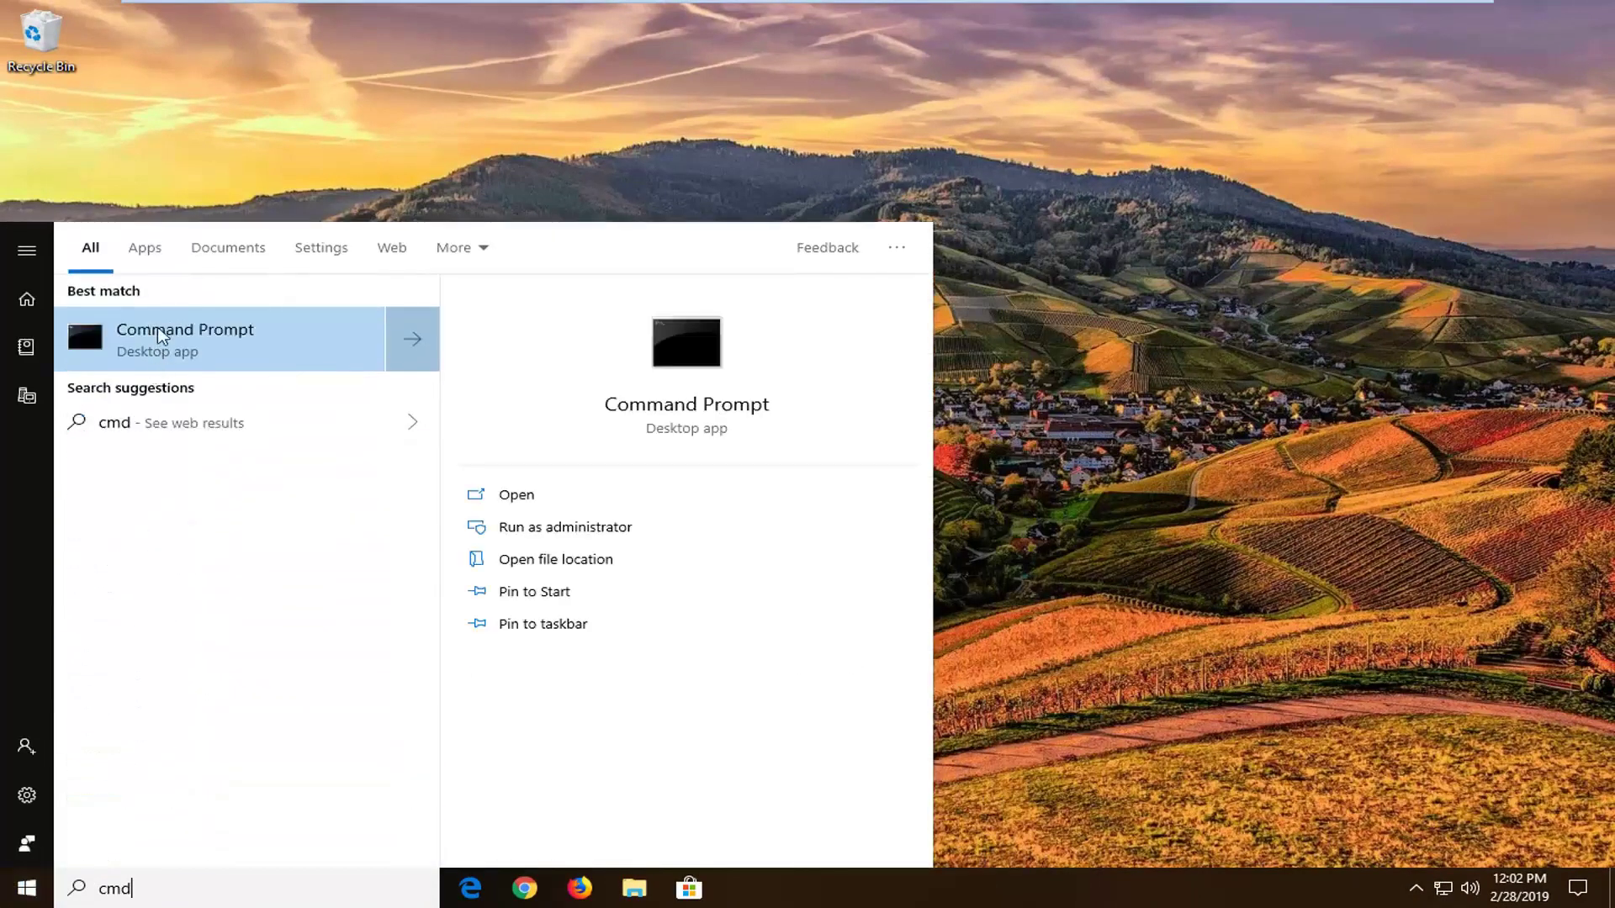
right_click(184, 333)
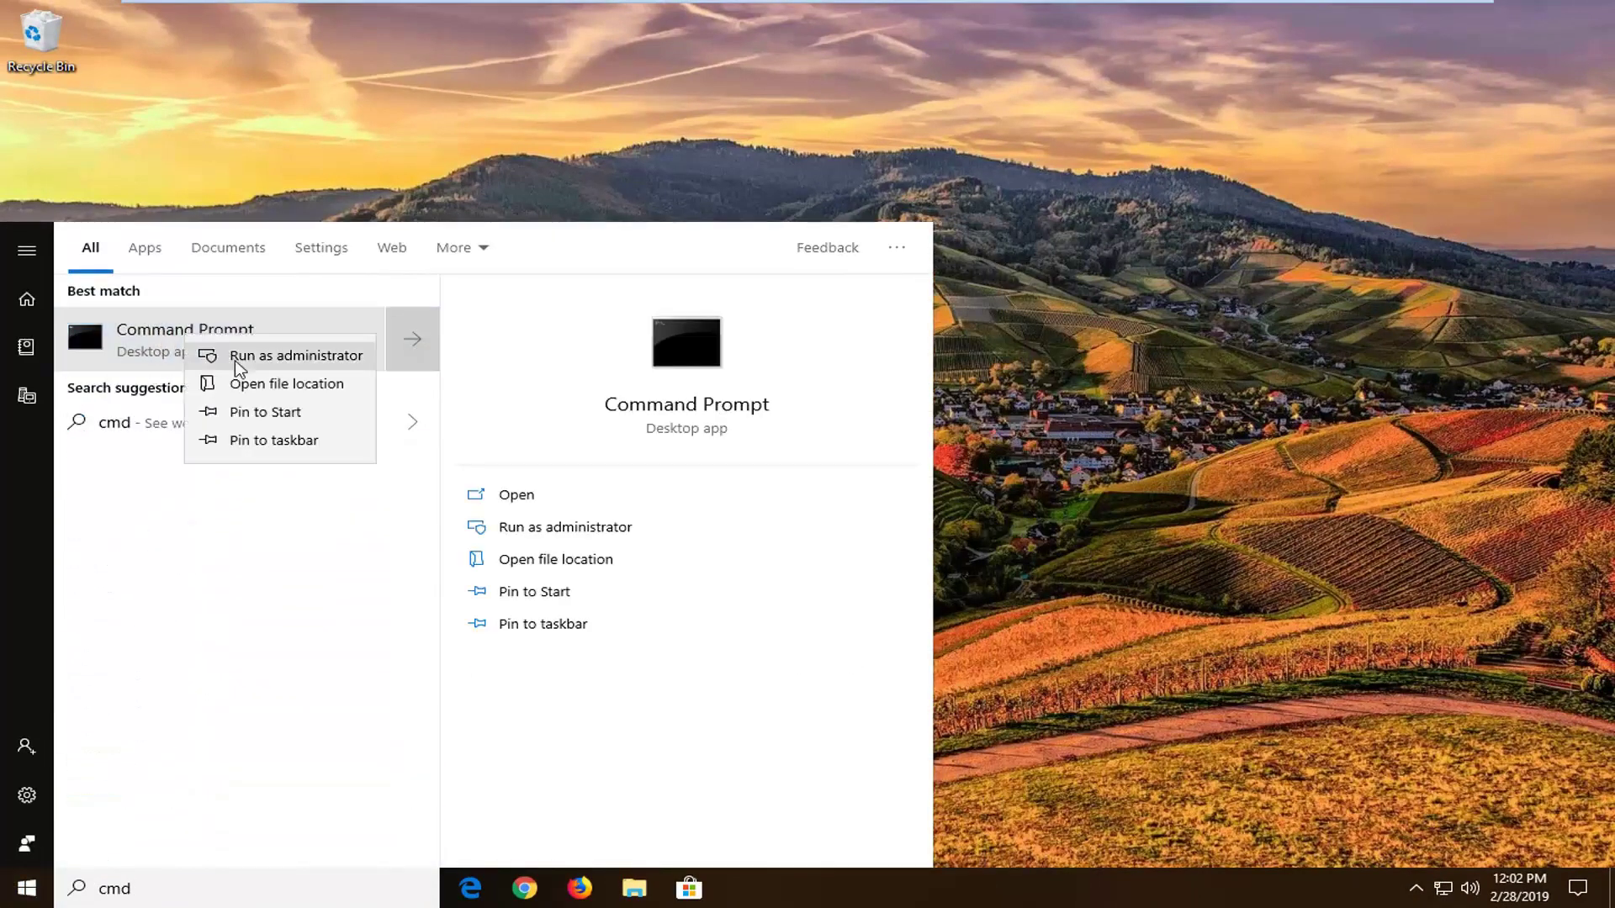
click(264, 360)
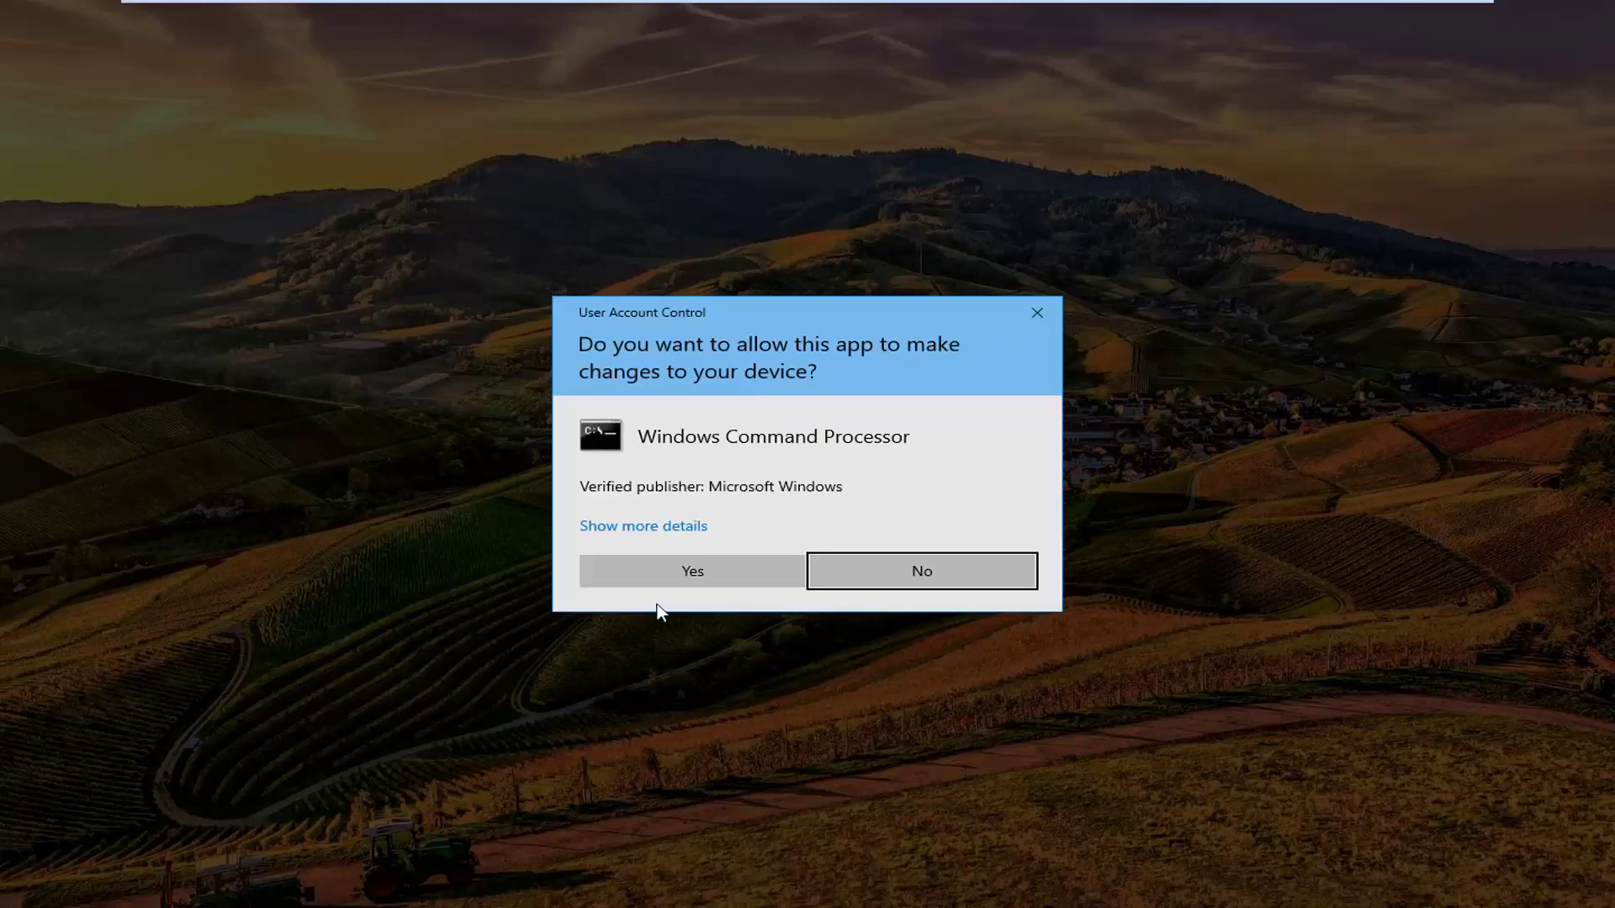
click(685, 571)
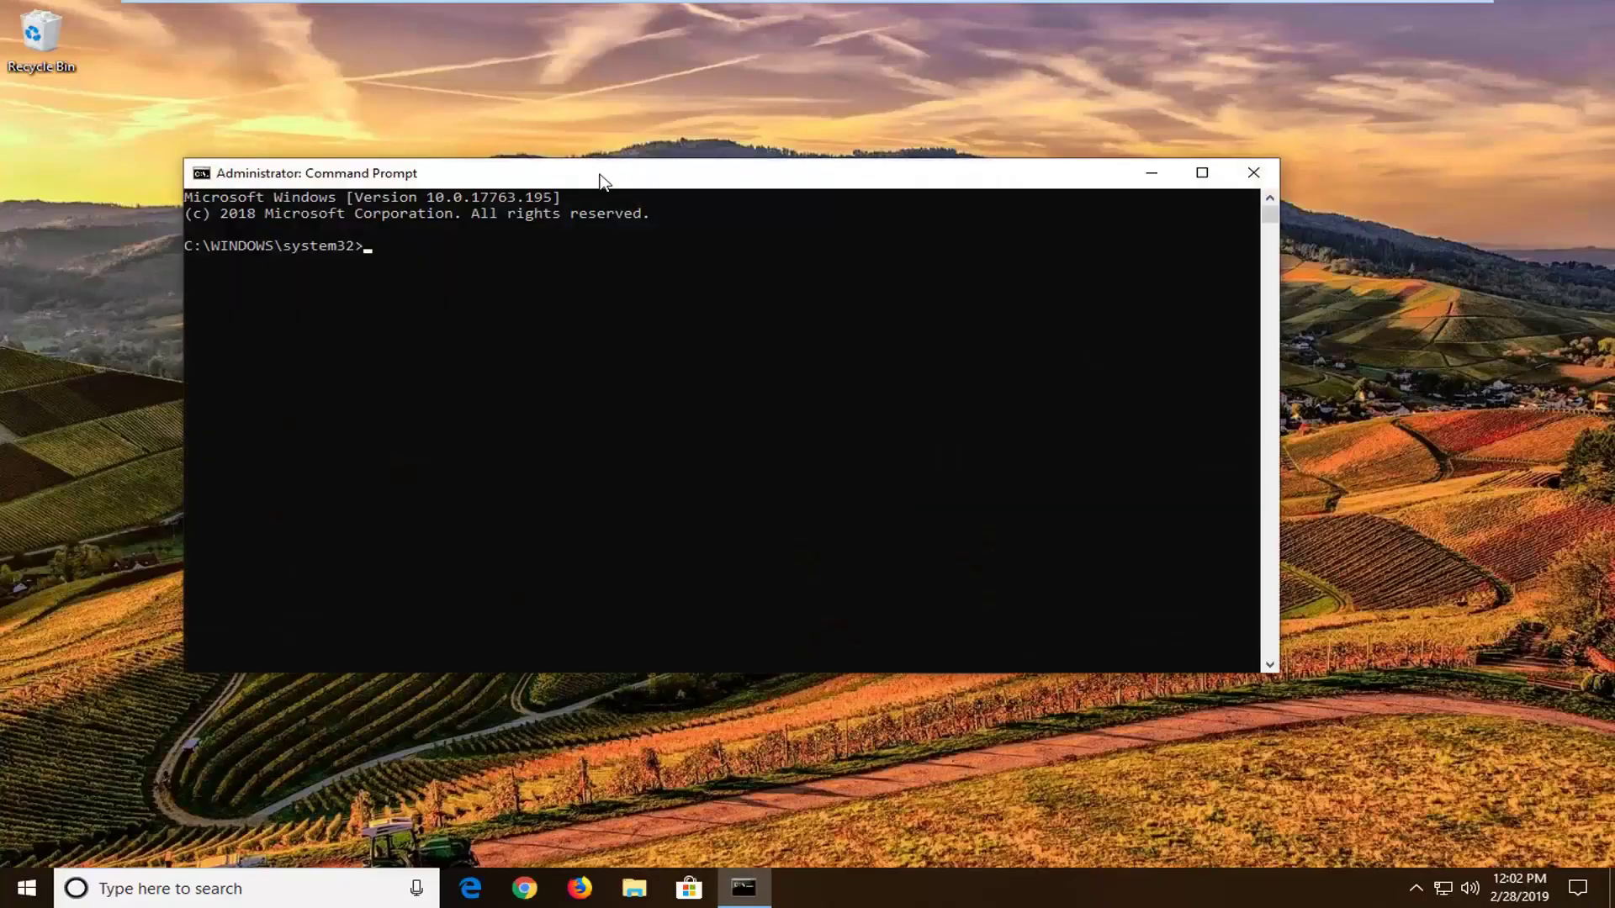
drag(600, 174, 687, 196)
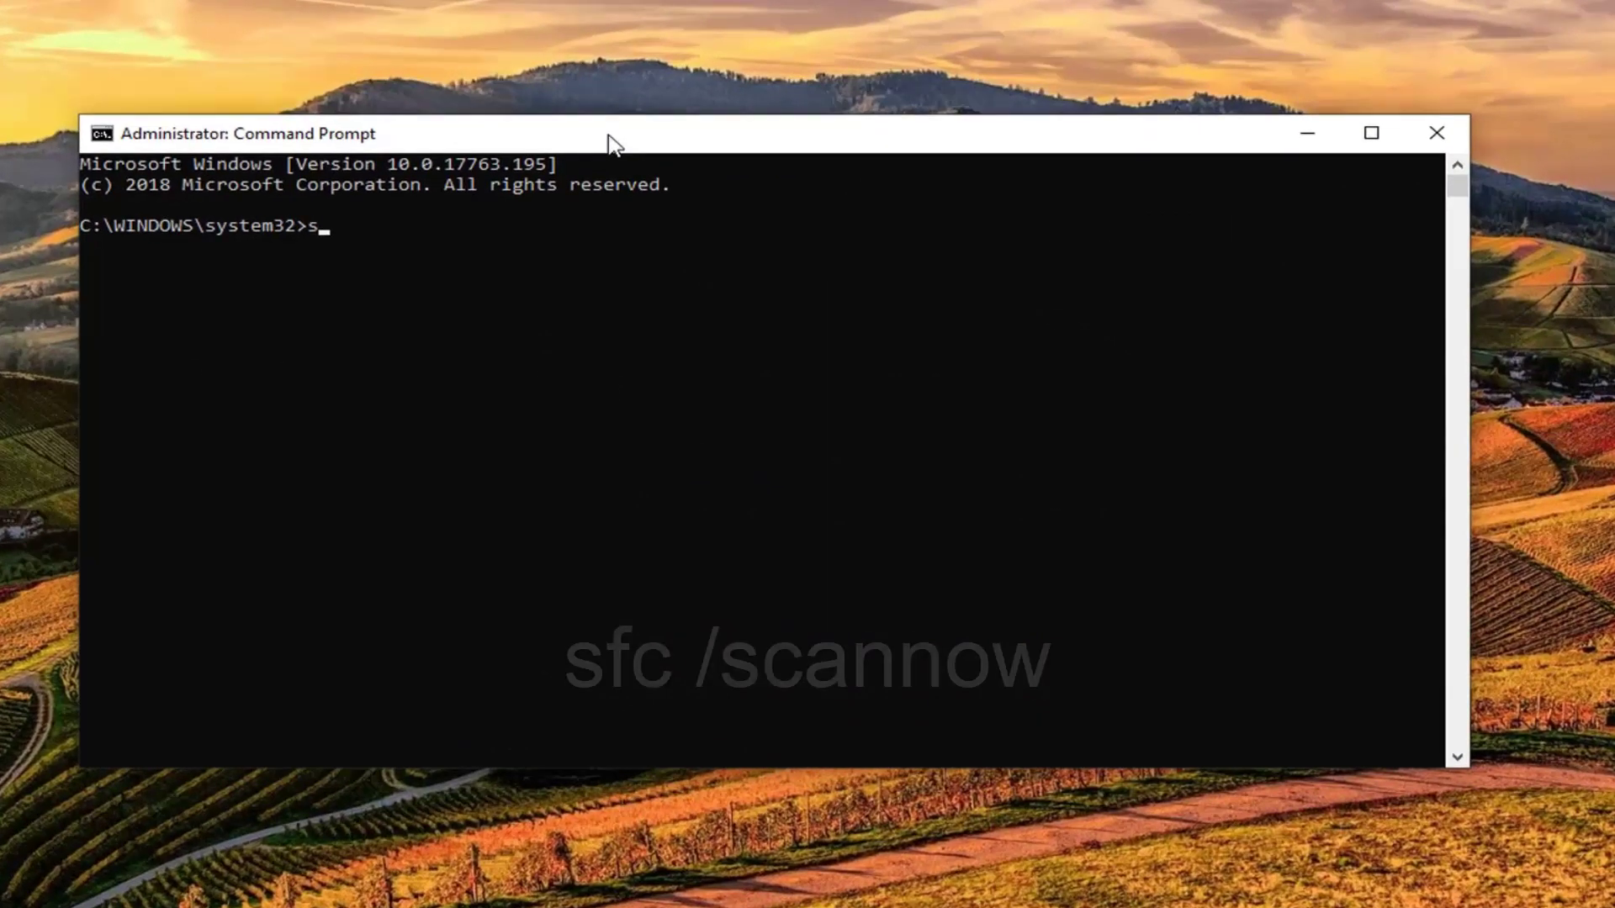
- Run sfc /scannow in the elevated Command Prompt
text(sfc)
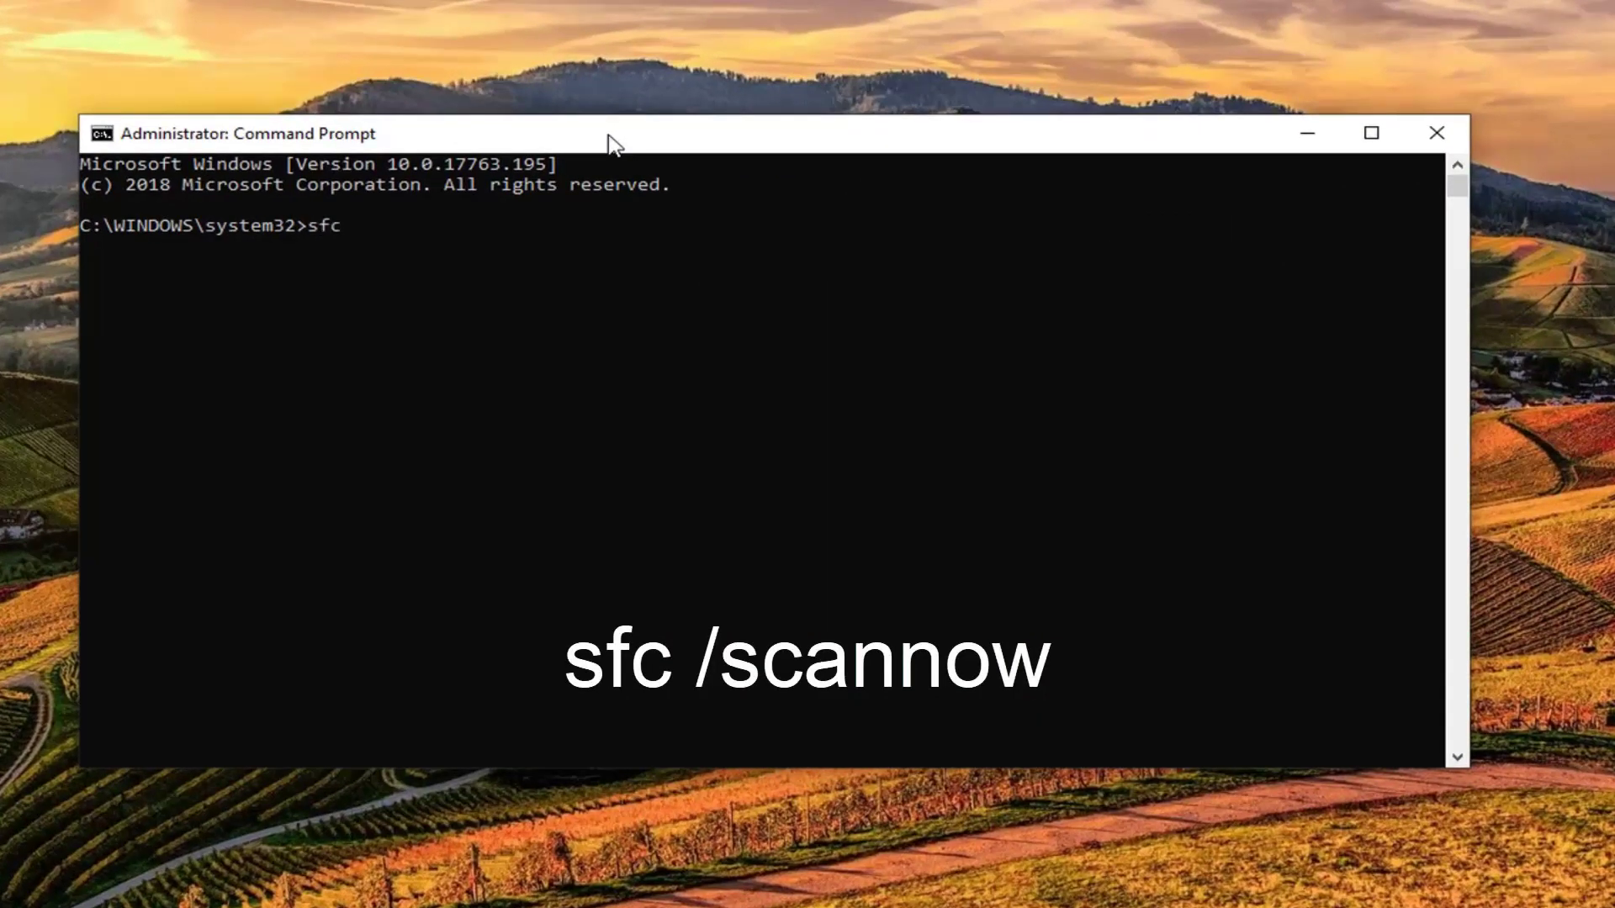
text( /scannow)
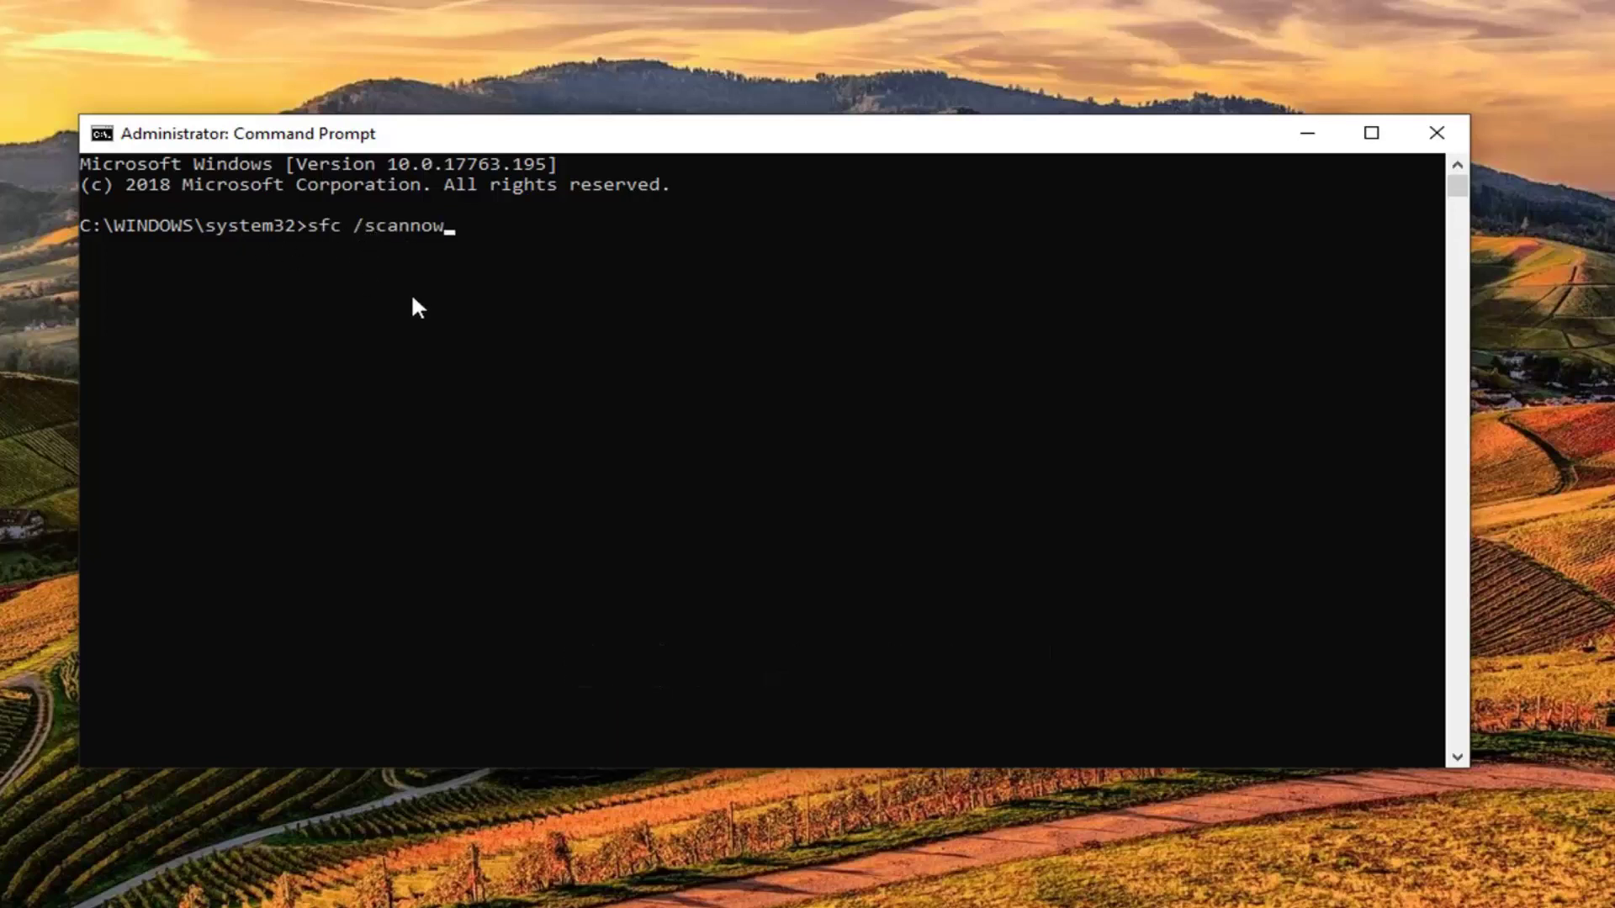
key(Return)
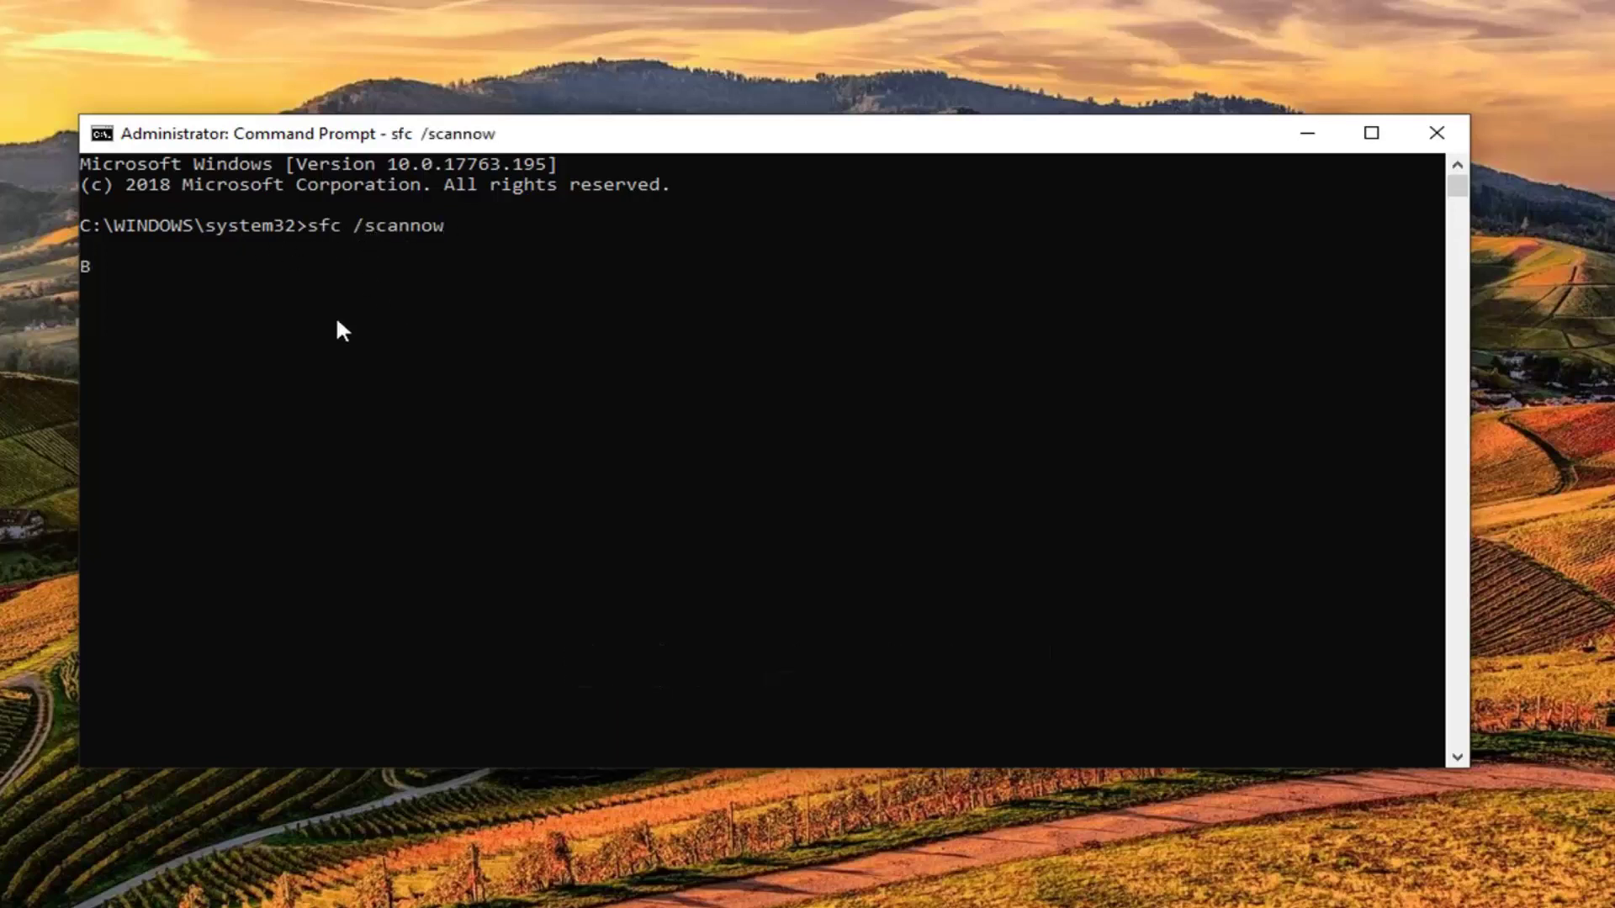